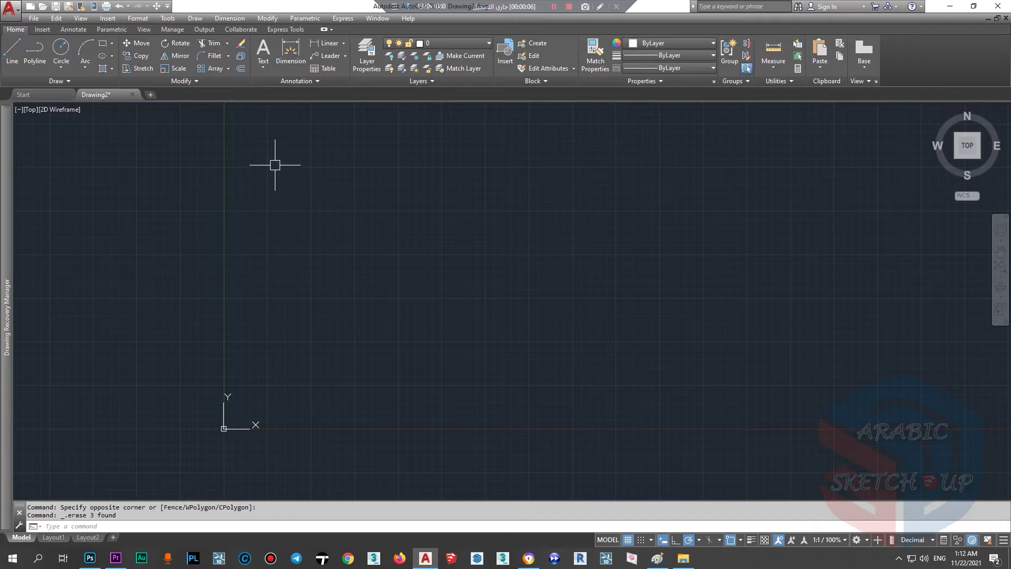
Minimize the Photoshop lesson thumbnail and bring the Paint sketches to the front
{"action": "left_click", "coordinate": [89, 558]}
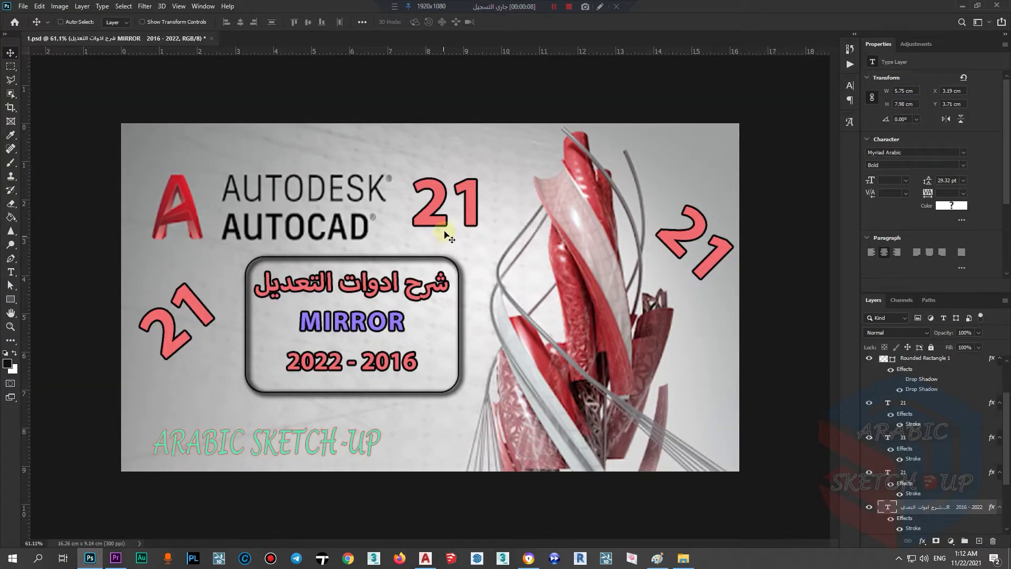
{"action": "left_click", "coordinate": [964, 7]}
{"action": "left_click", "coordinate": [656, 558]}
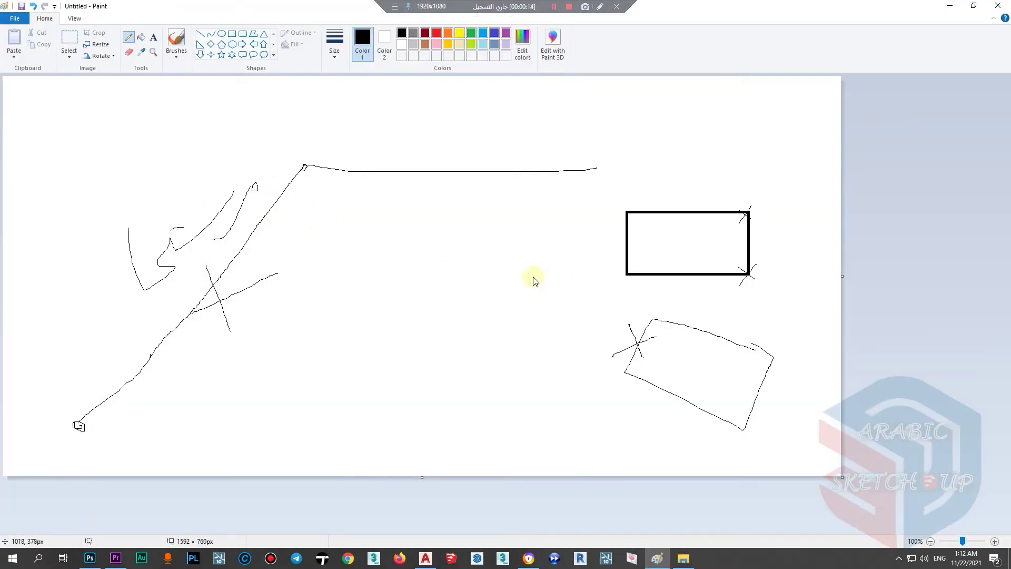
Cancel saving, then start a new Paint image with Don't Save to discard the sketches
{"action": "key", "text": "ctrl+s"}
{"action": "left_click", "coordinate": [746, 406]}
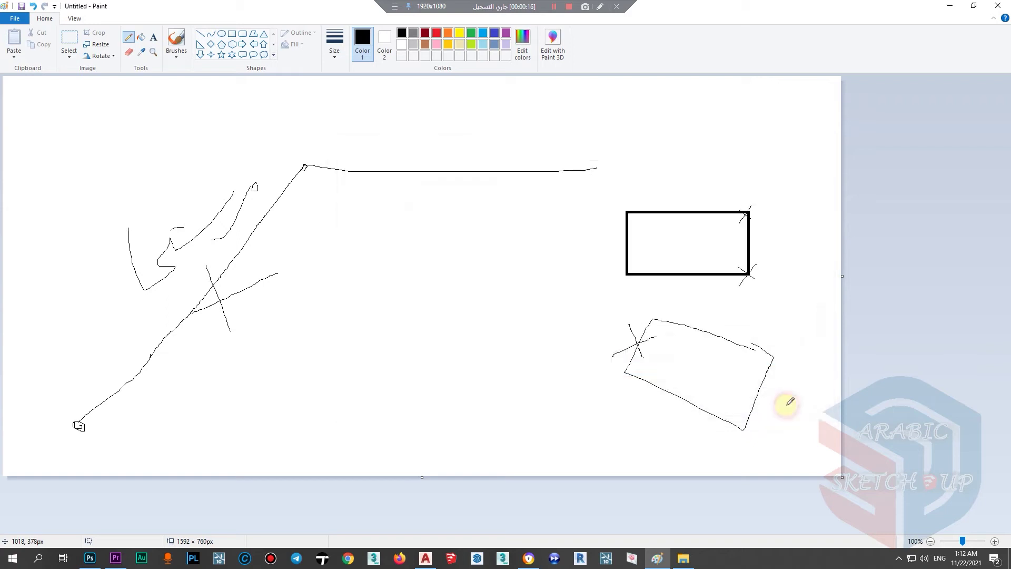
{"action": "key", "text": "ctrl+n"}
{"action": "left_click", "coordinate": [522, 279]}
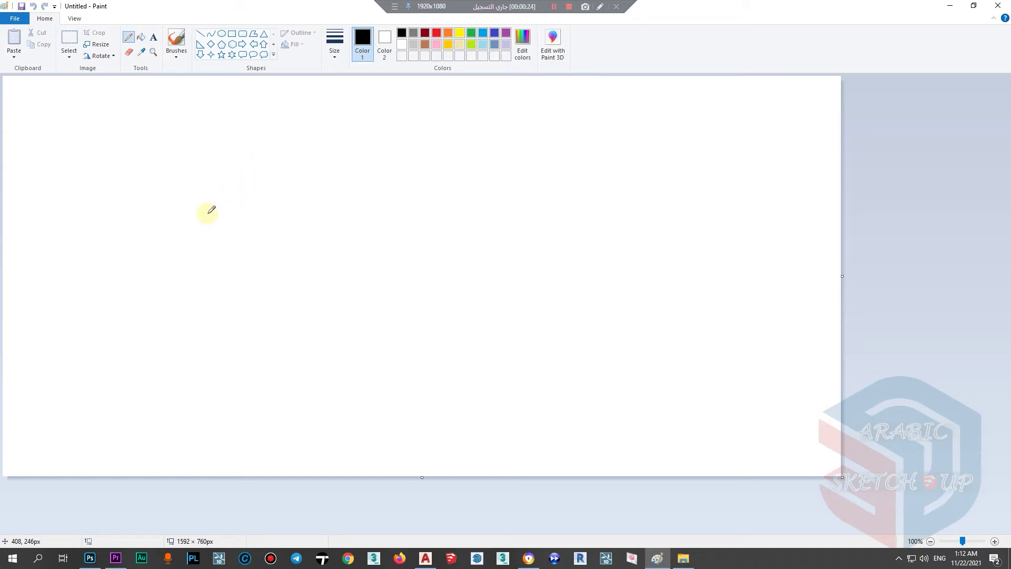
Sketch two stepped outlines and a cross of vertical and horizontal centerlines
{"action": "mouse_move", "coordinate": [253, 165]}
{"action": "left_mouse_down"}
{"action": "mouse_move", "coordinate": [100, 157]}
{"action": "mouse_move", "coordinate": [105, 281]}
{"action": "mouse_move", "coordinate": [267, 185]}
{"action": "left_mouse_up"}
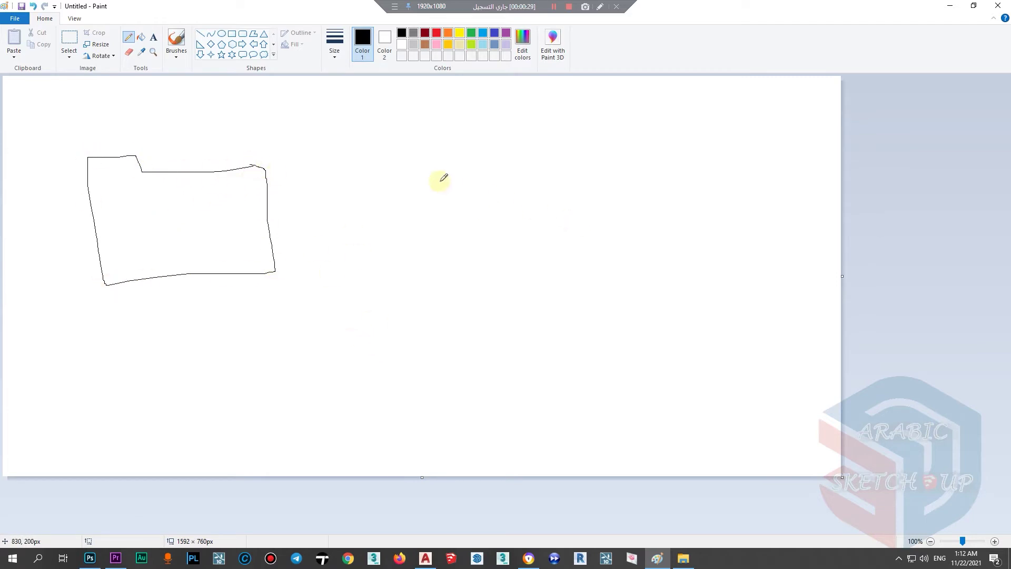
{"action": "mouse_move", "coordinate": [543, 137]}
{"action": "left_mouse_down"}
{"action": "mouse_move", "coordinate": [438, 165]}
{"action": "mouse_move", "coordinate": [438, 242]}
{"action": "mouse_move", "coordinate": [587, 163]}
{"action": "left_mouse_up"}
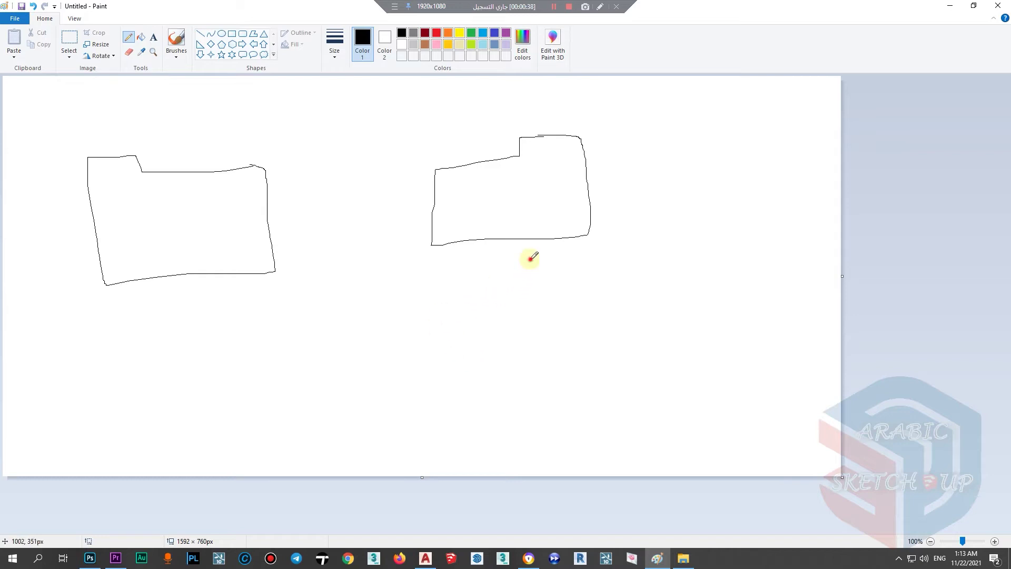
{"action": "left_click_drag", "start_coordinate": [530, 259], "coordinate": [538, 419]}
{"action": "left_click_drag", "start_coordinate": [532, 258], "coordinate": [529, 411]}
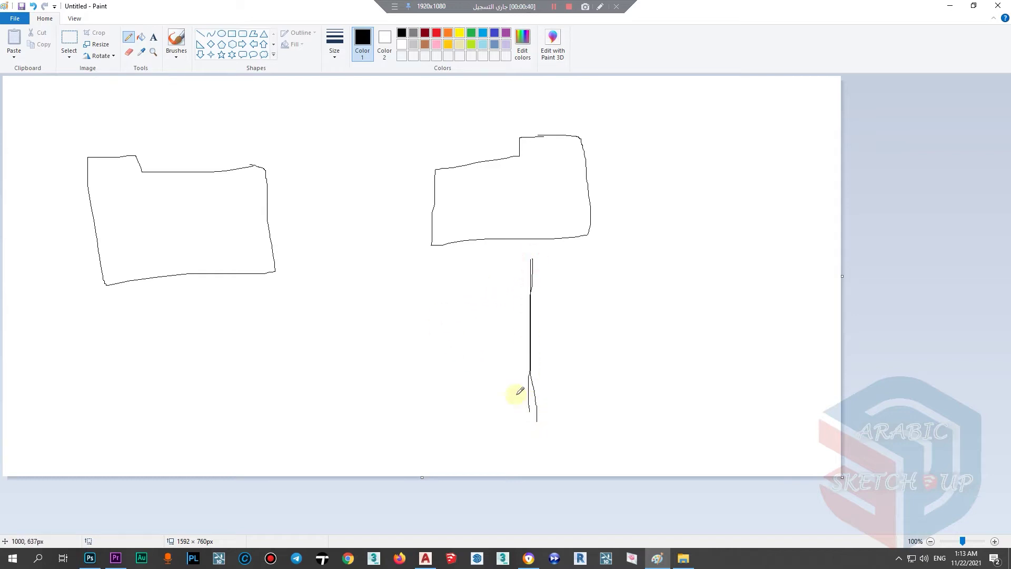
{"action": "mouse_move", "coordinate": [488, 345]}
{"action": "left_mouse_down"}
{"action": "mouse_move", "coordinate": [599, 337]}
{"action": "mouse_move", "coordinate": [442, 345]}
{"action": "mouse_move", "coordinate": [616, 332]}
{"action": "mouse_move", "coordinate": [437, 340]}
{"action": "left_mouse_up"}
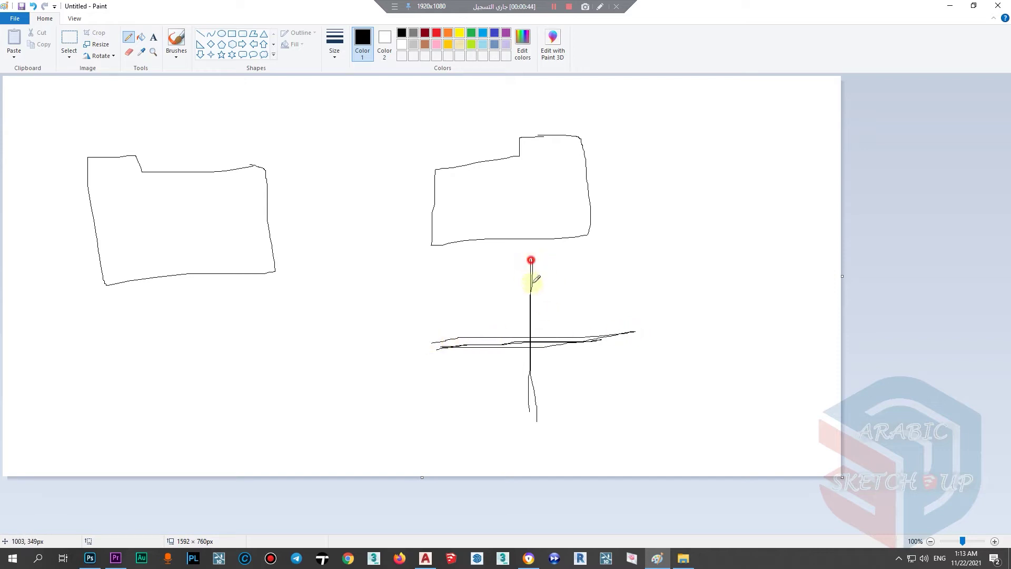
{"action": "left_click_drag", "start_coordinate": [531, 261], "coordinate": [540, 418]}
Sketch four mirrored L-brackets around the cross, with a small circle in the lower-right one
{"action": "left_click_drag", "start_coordinate": [448, 343], "coordinate": [611, 342]}
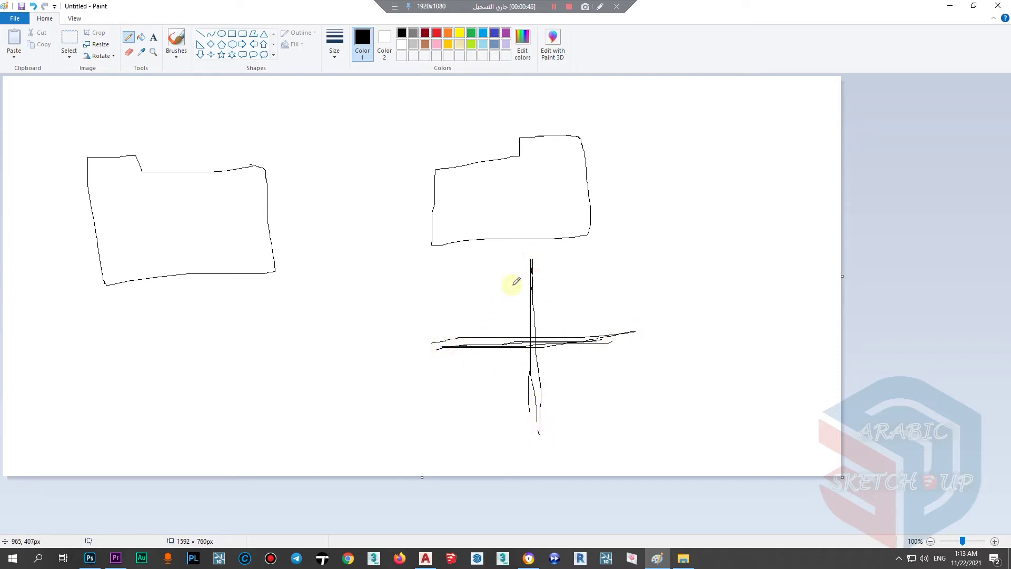
{"action": "mouse_move", "coordinate": [510, 274]}
{"action": "left_mouse_down"}
{"action": "mouse_move", "coordinate": [456, 304]}
{"action": "mouse_move", "coordinate": [521, 325]}
{"action": "left_mouse_up"}
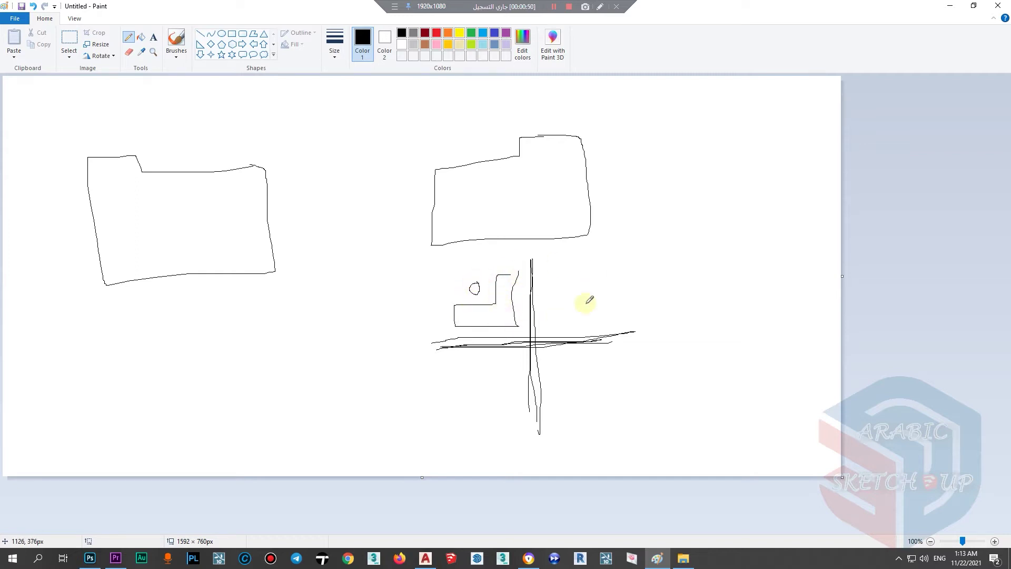
{"action": "left_click_drag", "start_coordinate": [532, 342], "coordinate": [539, 236]}
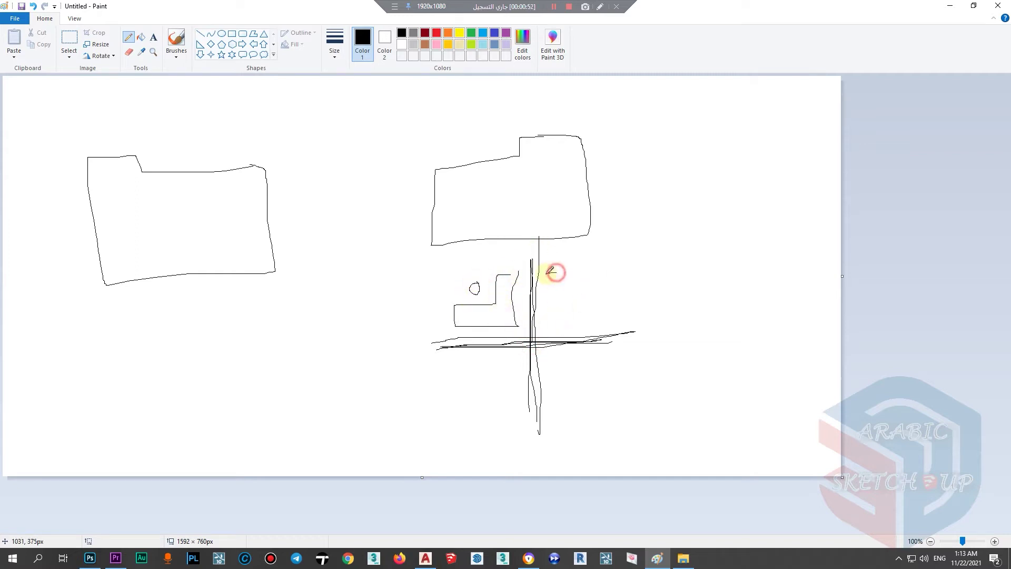
{"action": "left_click_drag", "start_coordinate": [547, 273], "coordinate": [552, 317]}
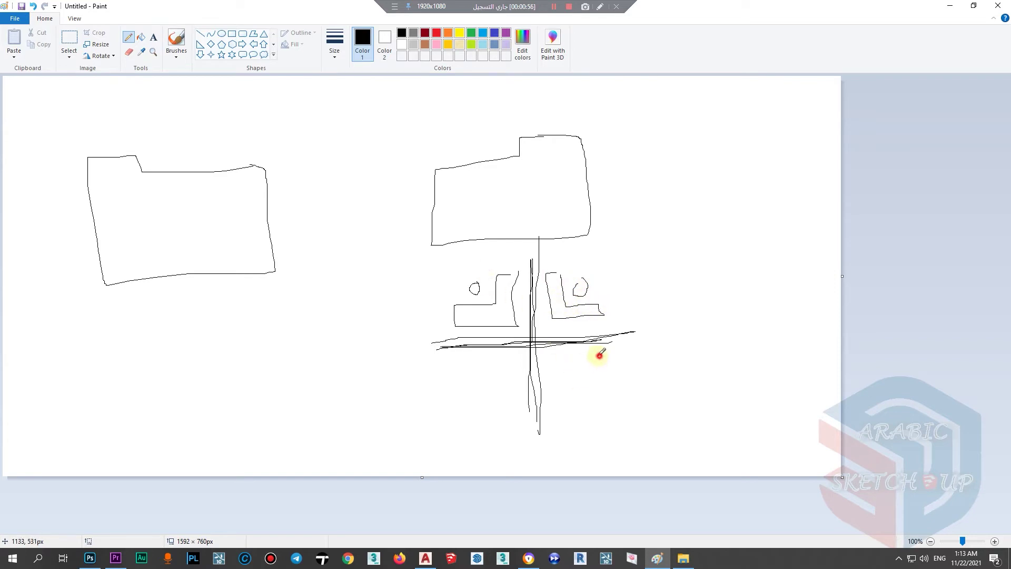
{"action": "left_click_drag", "start_coordinate": [599, 356], "coordinate": [554, 411]}
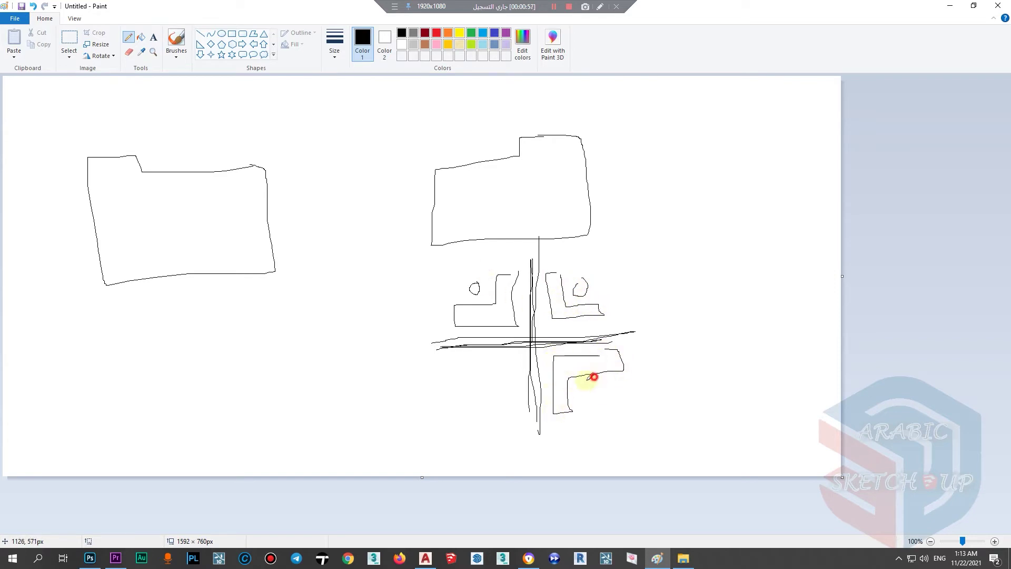
{"action": "left_click_drag", "start_coordinate": [594, 377], "coordinate": [595, 379]}
{"action": "left_click_drag", "start_coordinate": [515, 407], "coordinate": [508, 363]}
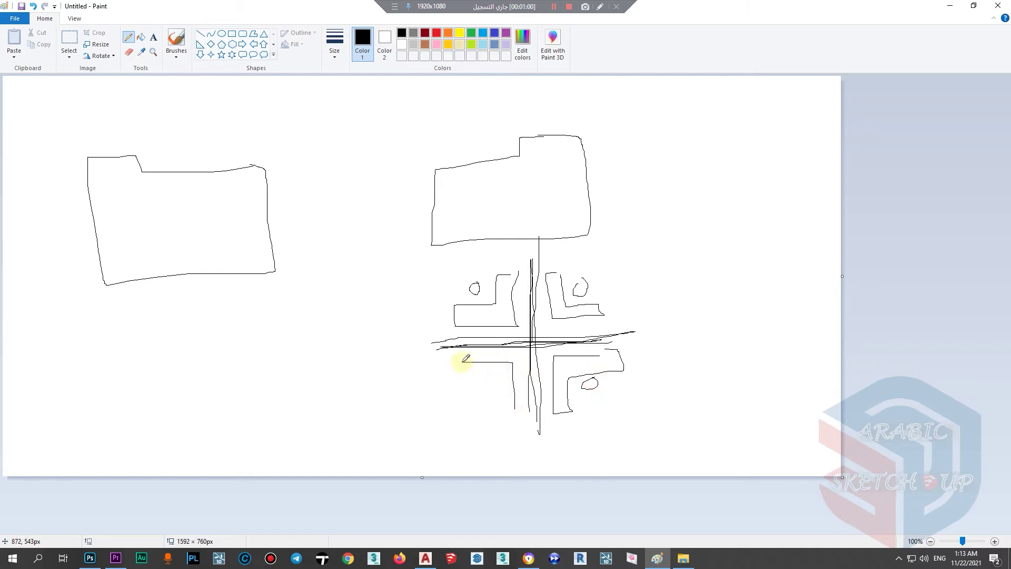
{"action": "left_click", "coordinate": [957, 7]}
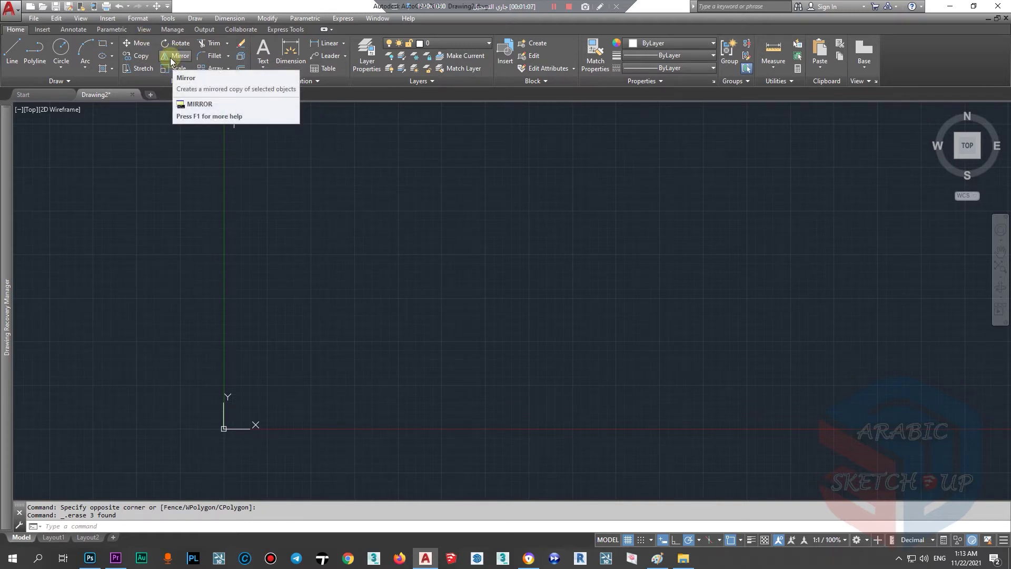
{"action": "type", "text": "MI"}
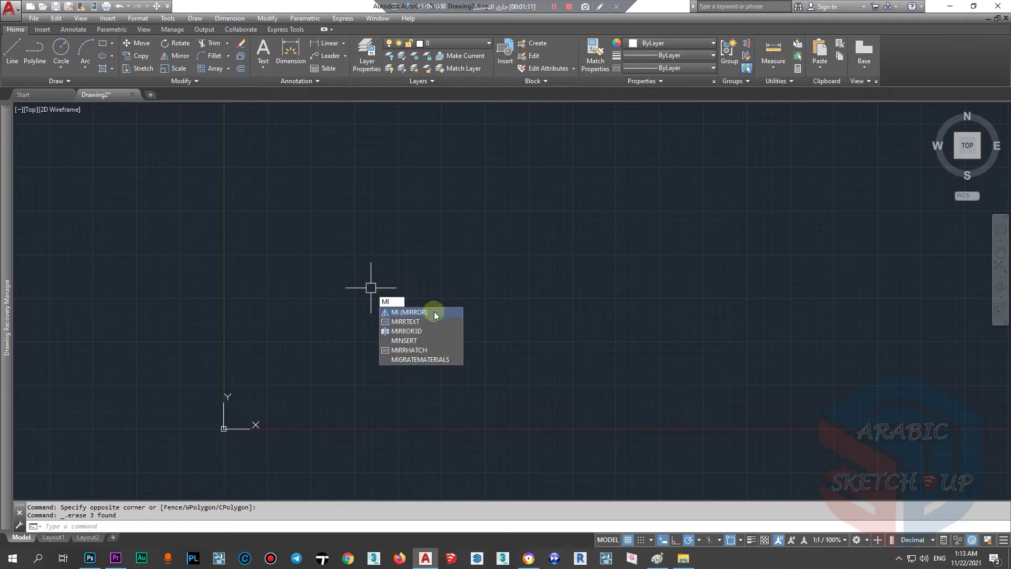
{"action": "key", "text": "Escape"}
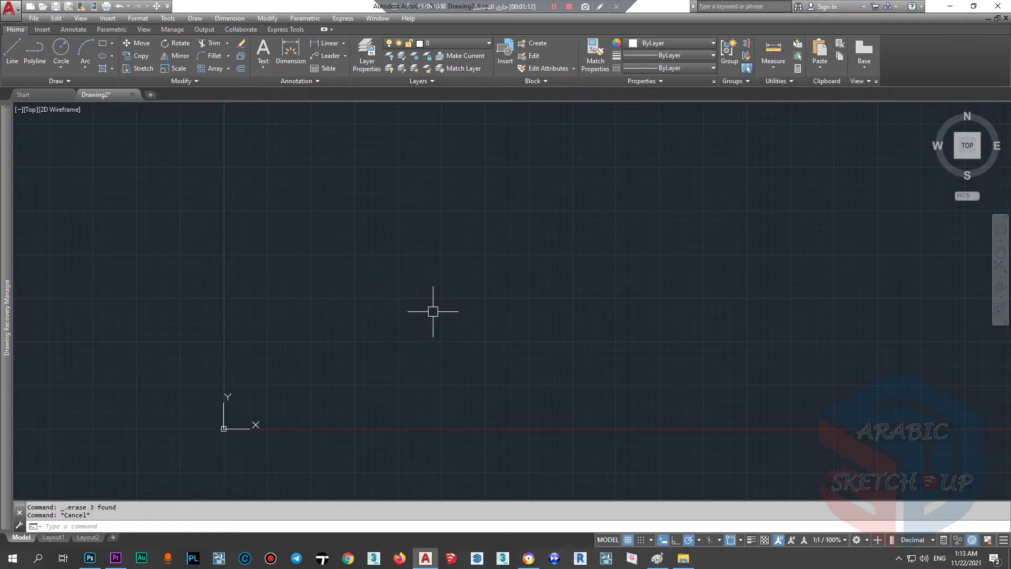
{"action": "type", "text": "M"}
{"action": "key", "text": "Escape"}
{"action": "type", "text": "I"}
{"action": "left_click", "coordinate": [466, 337]}
{"action": "key", "text": "Escape"}
Draw two adjoining rectangles with RECTANG, Ortho turned on
{"action": "left_click", "coordinate": [101, 43]}
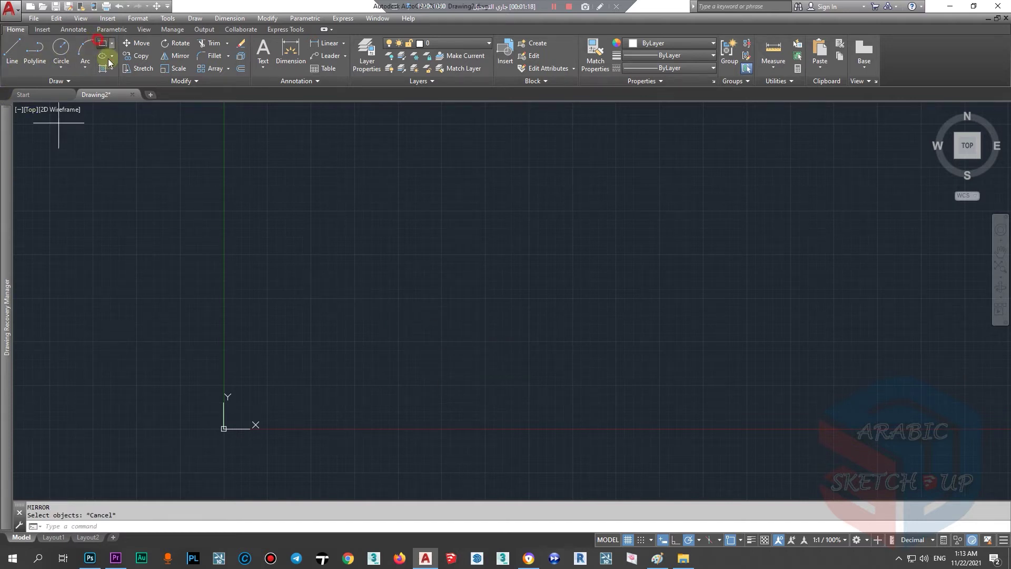
{"action": "left_click", "coordinate": [259, 174]}
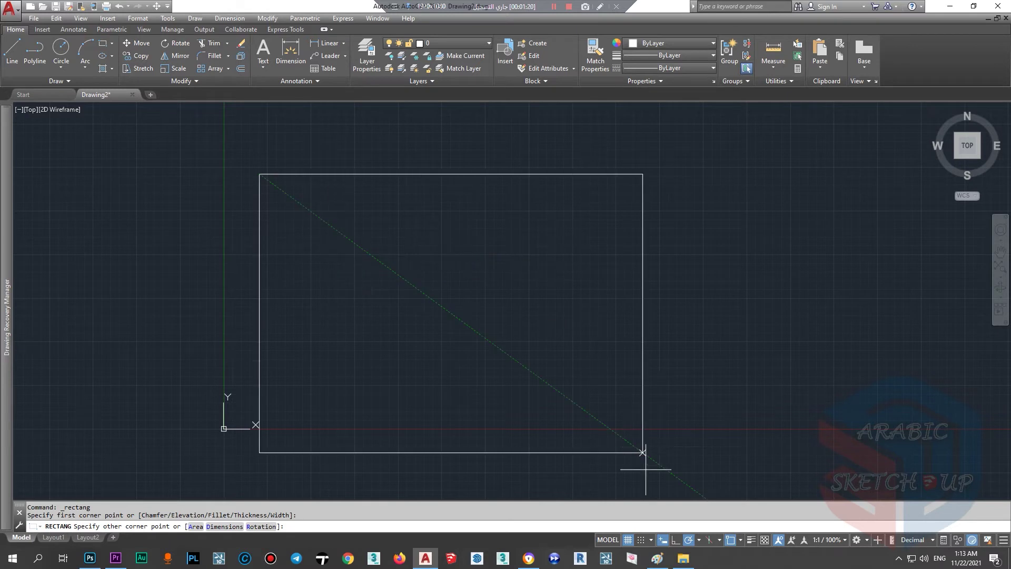
{"action": "left_click", "coordinate": [676, 539]}
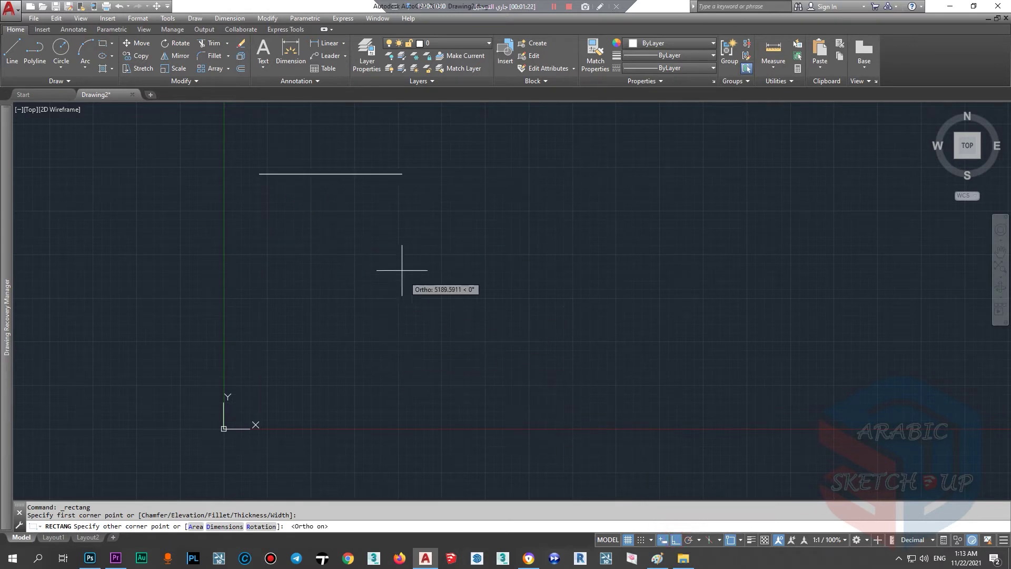
{"action": "scroll", "coordinate": [315, 192], "scroll_direction": "up", "scroll_amount": 2}
{"action": "key", "text": "Escape"}
{"action": "left_click", "coordinate": [102, 43]}
{"action": "left_click", "coordinate": [236, 195]}
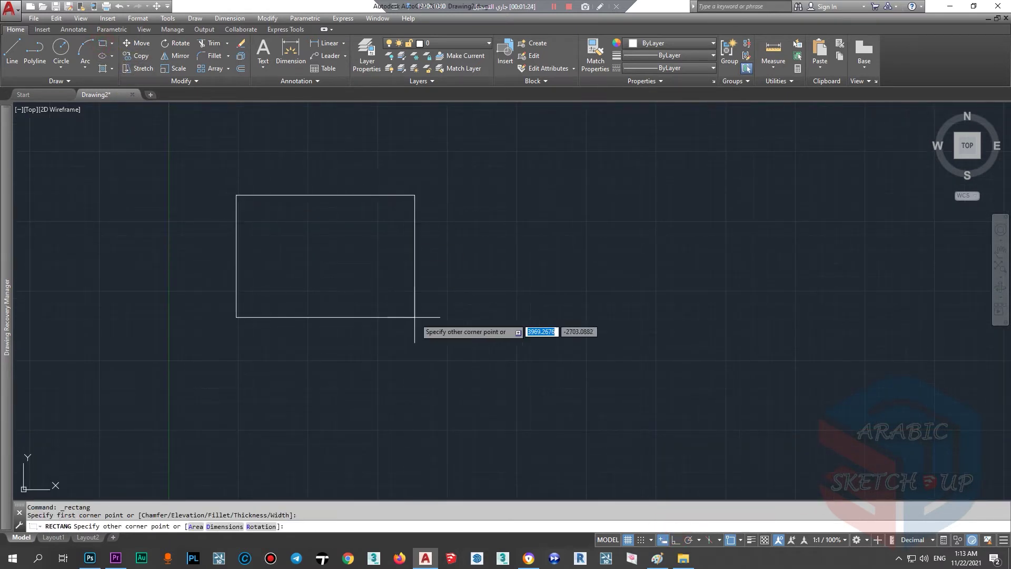
{"action": "key", "text": "Return"}
{"action": "left_click", "coordinate": [395, 312]}
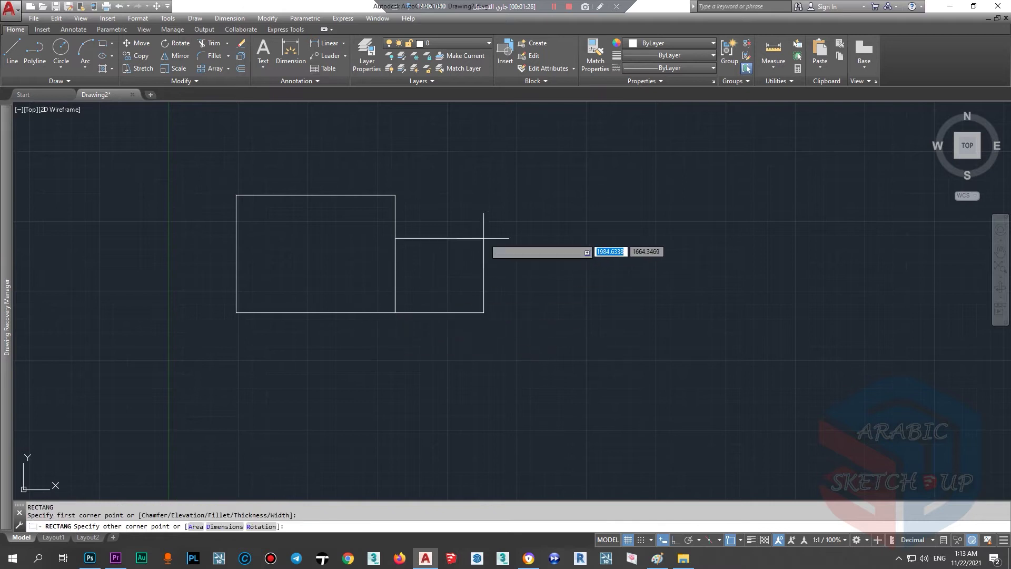
{"action": "left_click", "coordinate": [485, 237]}
{"action": "key", "text": "Escape"}
Trim away the shared edge between the two rectangles
{"action": "type", "text": "r"}
{"action": "key", "text": "Return"}
{"action": "left_click", "coordinate": [395, 287]}
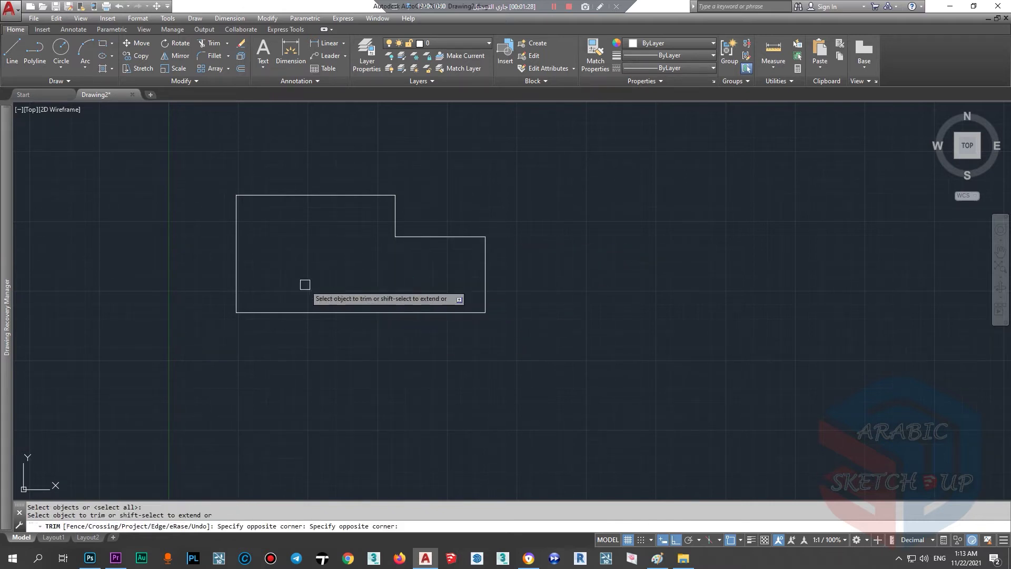
{"action": "key", "text": "Escape"}
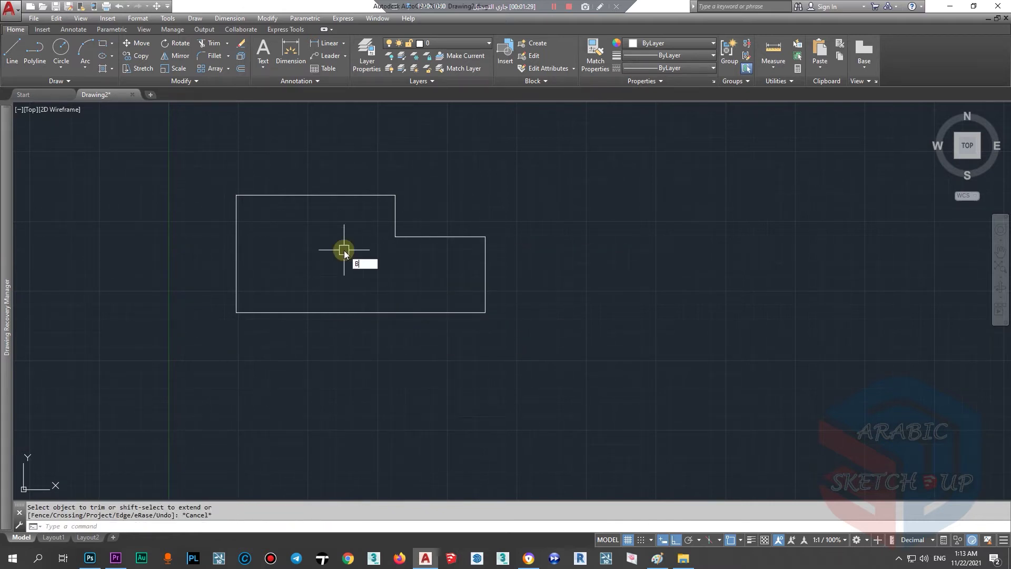
Create a closed boundary polyline with BO by picking a point inside the stepped shape
{"action": "type", "text": "o"}
{"action": "key", "text": "Return"}
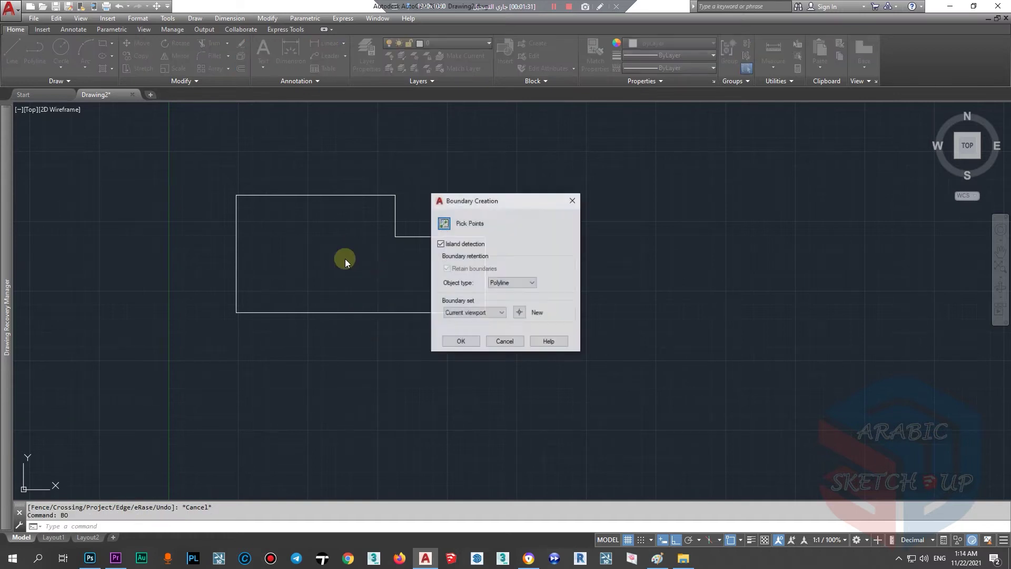
{"action": "left_click", "coordinate": [474, 342]}
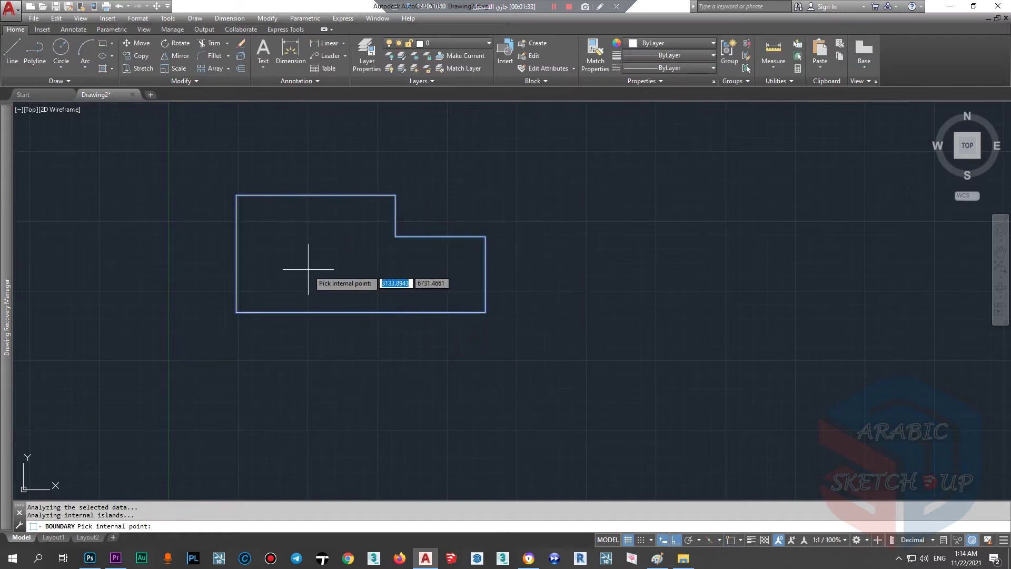
{"action": "key", "text": "Return"}
{"action": "left_click", "coordinate": [486, 296]}
{"action": "scroll", "coordinate": [260, 328], "scroll_direction": "down", "scroll_amount": 4}
{"action": "scroll", "coordinate": [341, 289], "scroll_direction": "up", "scroll_amount": 2}
{"action": "key", "text": "Escape"}
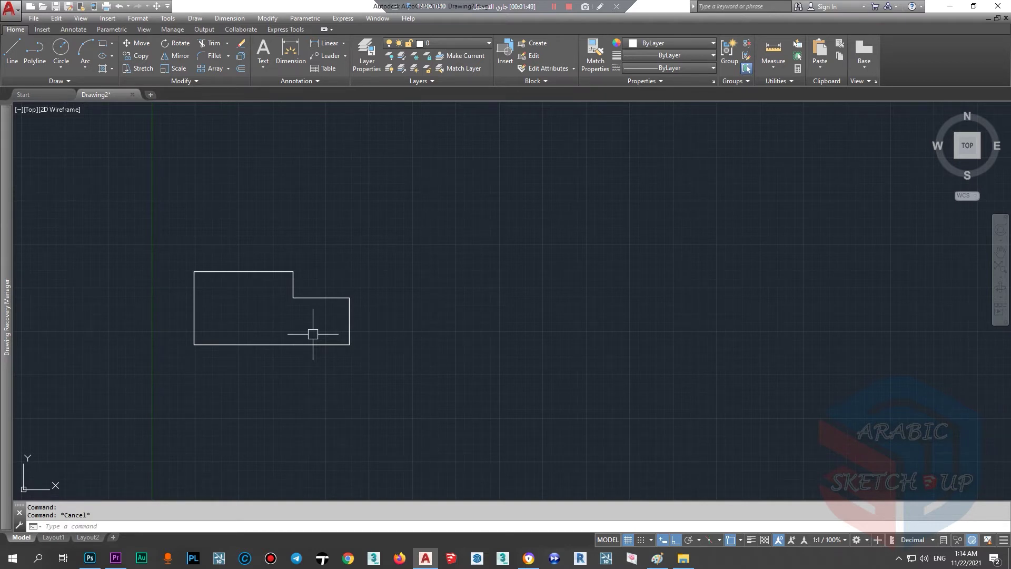
Select the stepped outline and start MIRROR from its lower-right corner
{"action": "scroll", "coordinate": [304, 371], "scroll_direction": "up", "scroll_amount": 4}
{"action": "scroll", "coordinate": [323, 346], "scroll_direction": "down", "scroll_amount": 4}
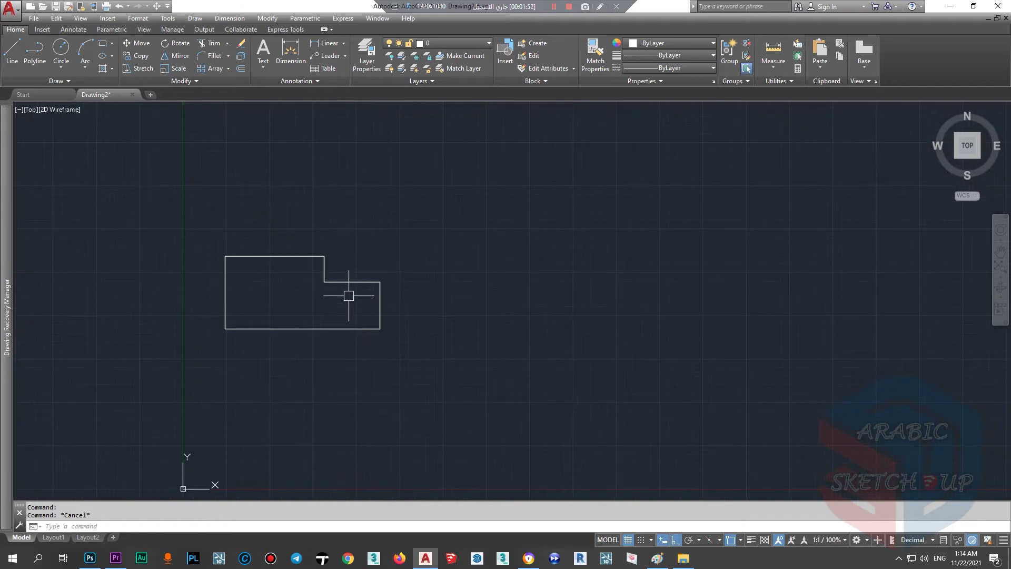
{"action": "left_click", "coordinate": [351, 284]}
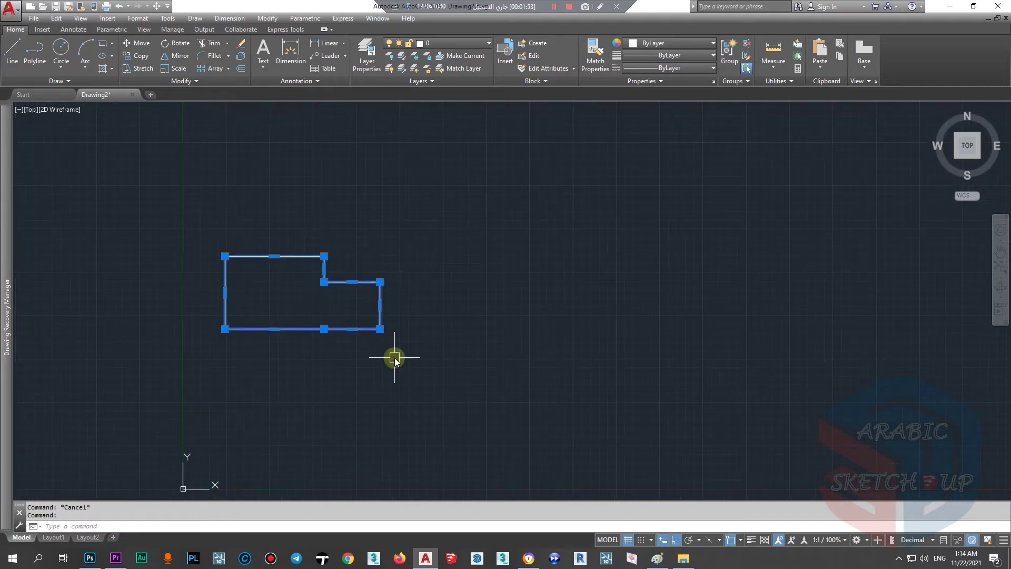
{"action": "type", "text": "mi"}
{"action": "key", "text": "Return"}
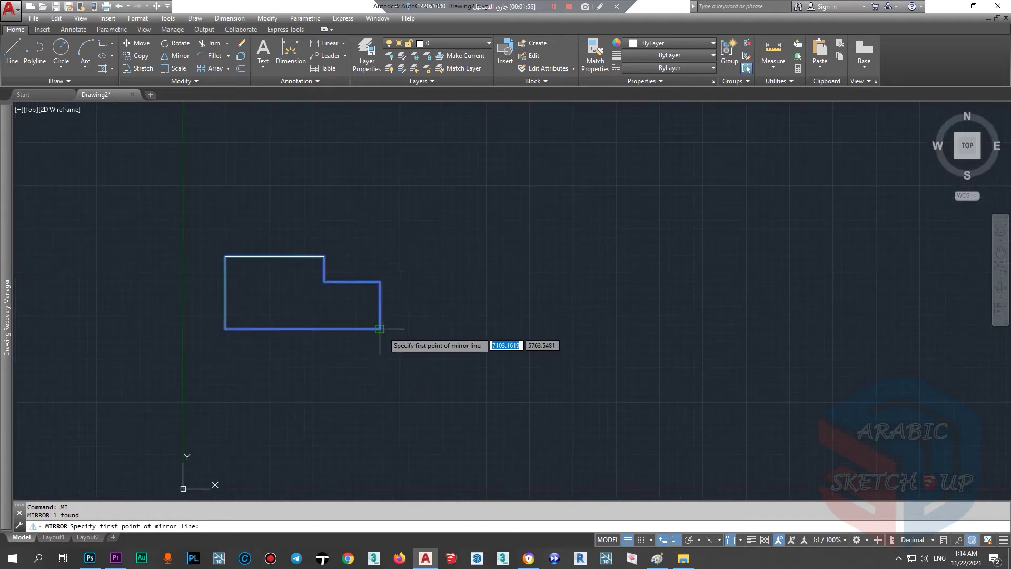
{"action": "left_click", "coordinate": [380, 328]}
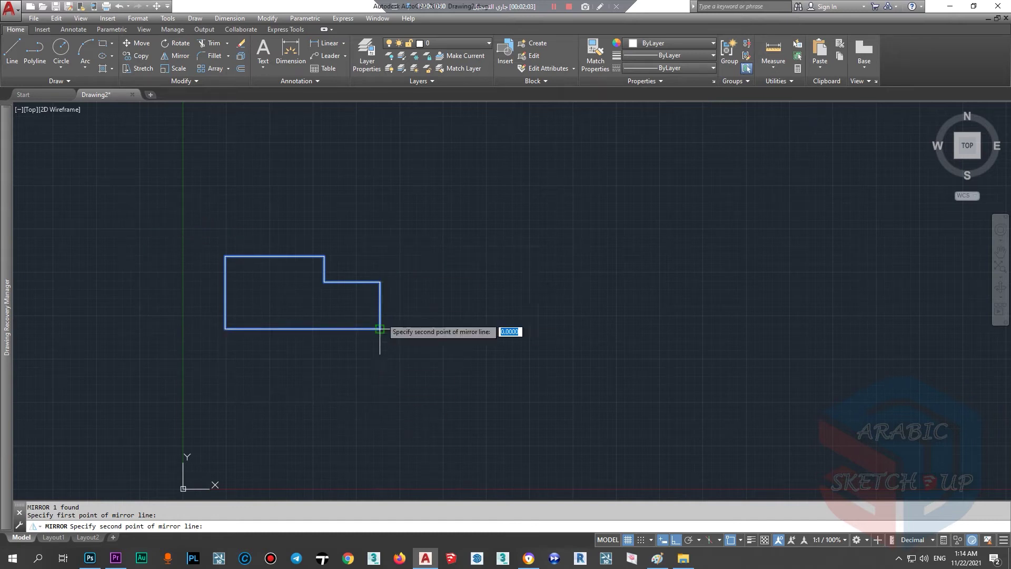
Set the mirror axis straight above the corner and keep the original outline
{"action": "scroll", "coordinate": [370, 338], "scroll_direction": "up", "scroll_amount": 2}
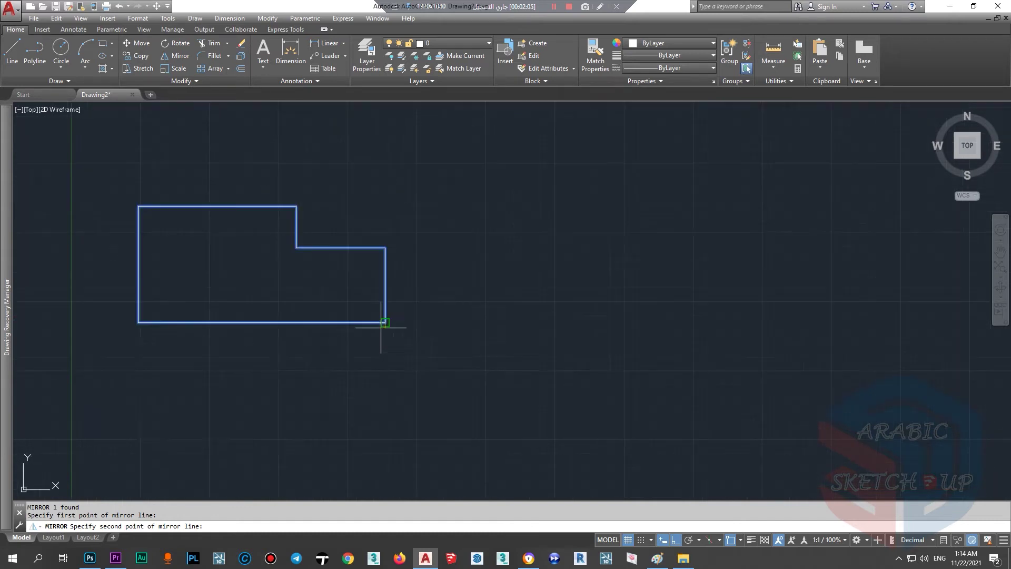
{"action": "scroll", "coordinate": [384, 327], "scroll_direction": "up", "scroll_amount": 2}
{"action": "scroll", "coordinate": [387, 316], "scroll_direction": "down", "scroll_amount": 2}
{"action": "scroll", "coordinate": [393, 279], "scroll_direction": "up", "scroll_amount": 2}
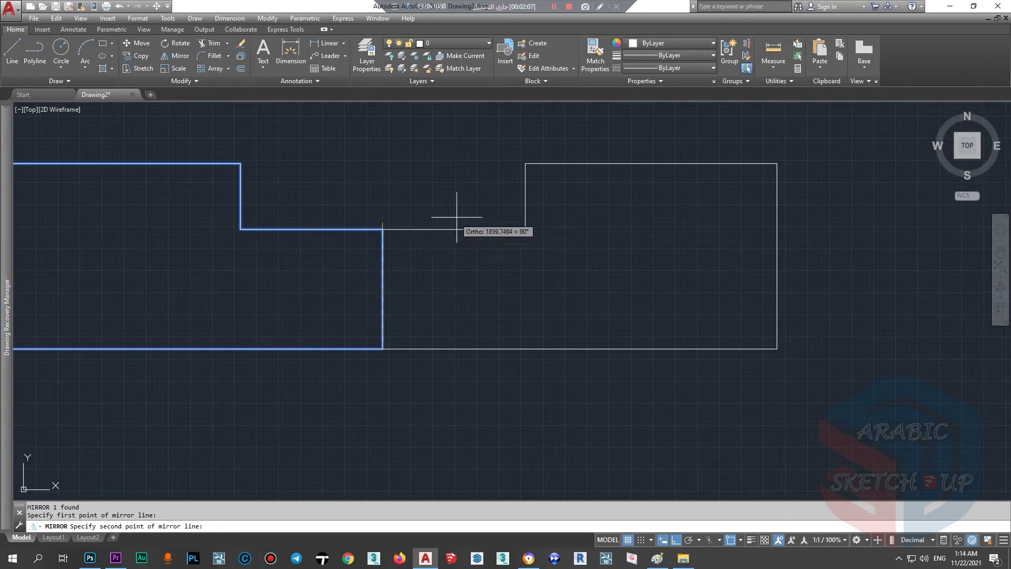
{"action": "scroll", "coordinate": [393, 224], "scroll_direction": "up", "scroll_amount": 2}
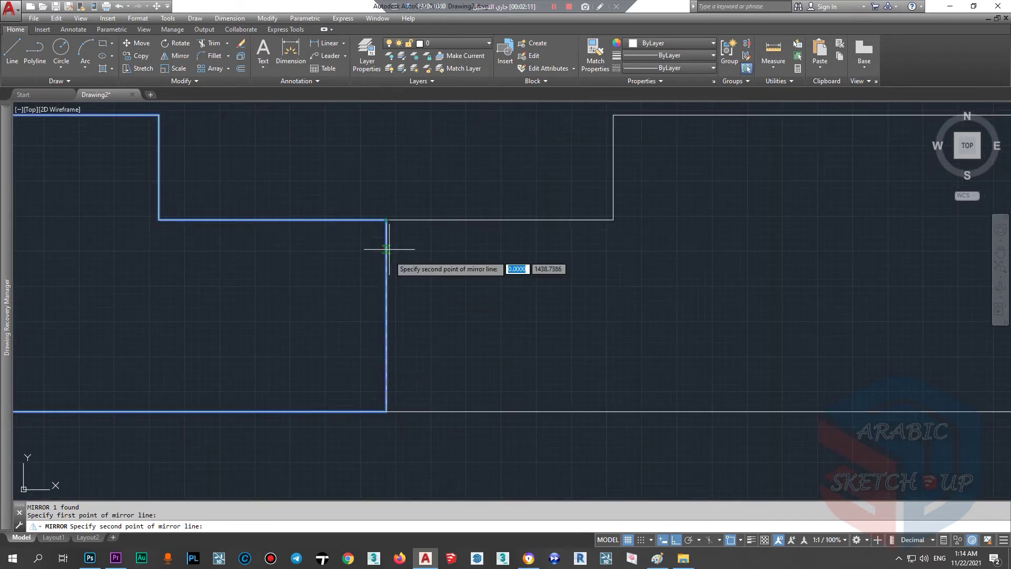
{"action": "scroll", "coordinate": [386, 411], "scroll_direction": "down", "scroll_amount": 4}
{"action": "scroll", "coordinate": [383, 411], "scroll_direction": "down", "scroll_amount": 2}
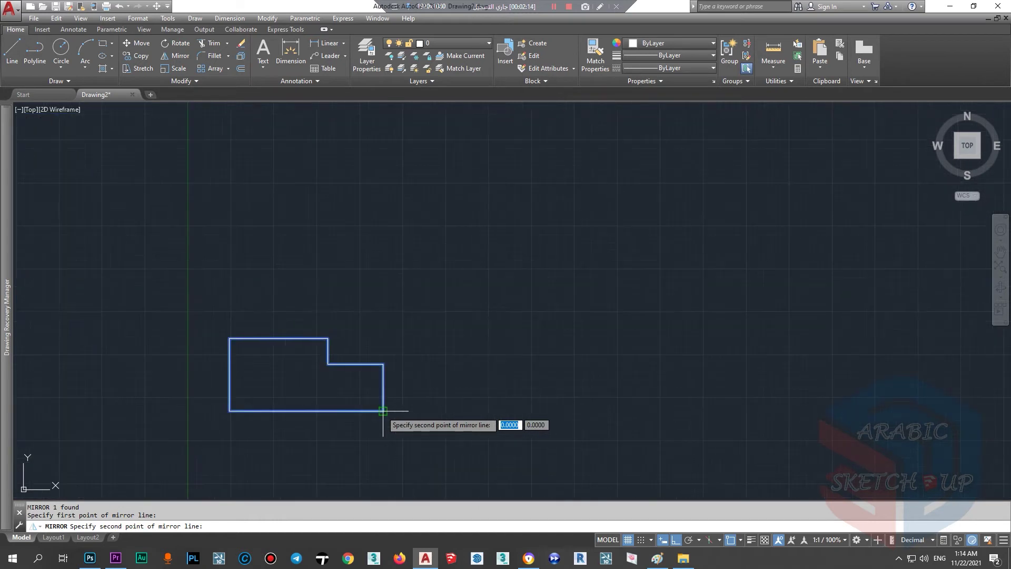
{"action": "scroll", "coordinate": [382, 411], "scroll_direction": "up", "scroll_amount": 2}
{"action": "scroll", "coordinate": [383, 410], "scroll_direction": "up", "scroll_amount": 4}
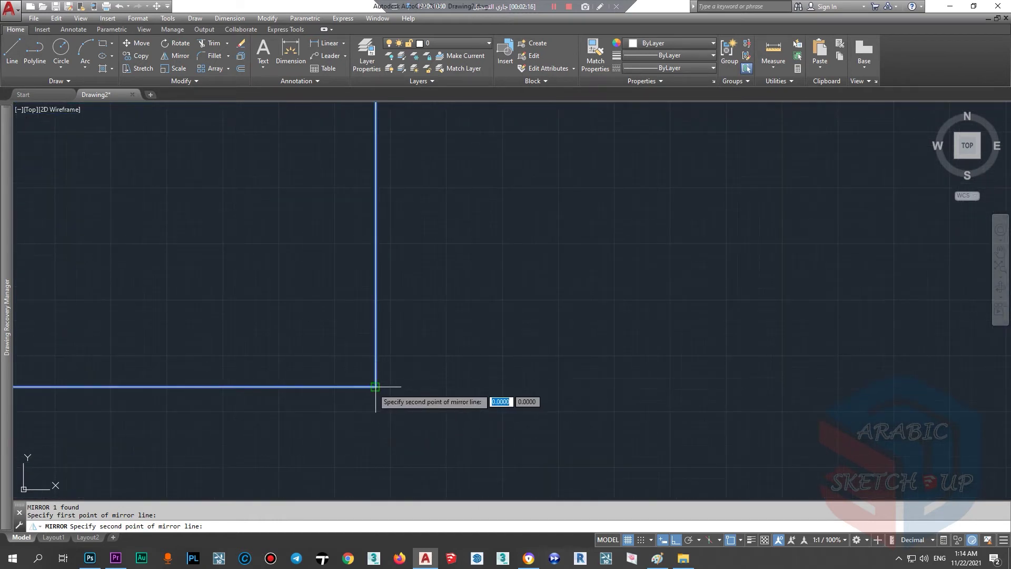
{"action": "scroll", "coordinate": [374, 390], "scroll_direction": "down", "scroll_amount": 2}
{"action": "scroll", "coordinate": [372, 390], "scroll_direction": "up", "scroll_amount": 2}
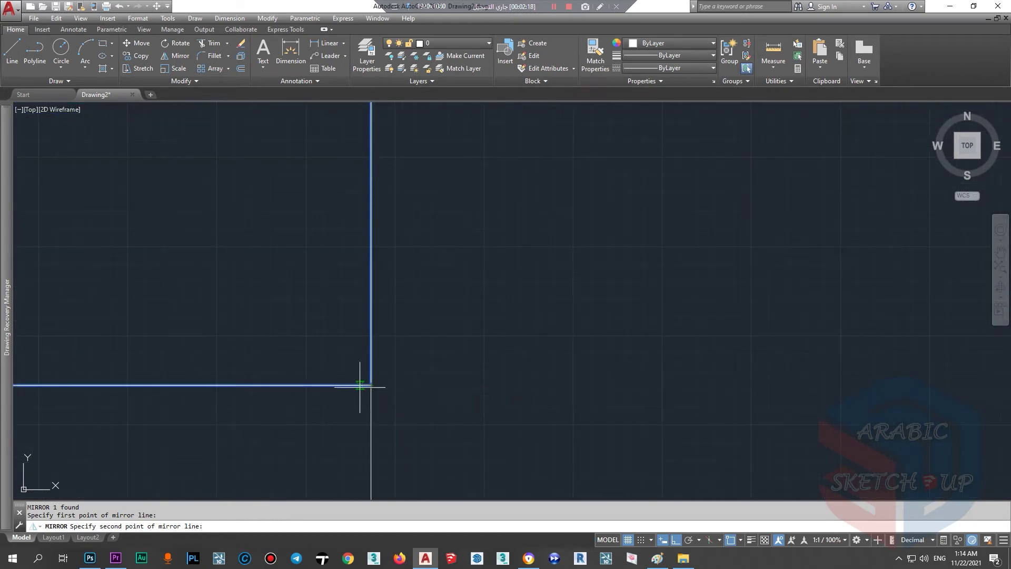
{"action": "scroll", "coordinate": [369, 389], "scroll_direction": "down", "scroll_amount": 2}
{"action": "scroll", "coordinate": [368, 387], "scroll_direction": "down", "scroll_amount": 4}
{"action": "scroll", "coordinate": [363, 385], "scroll_direction": "up", "scroll_amount": 4}
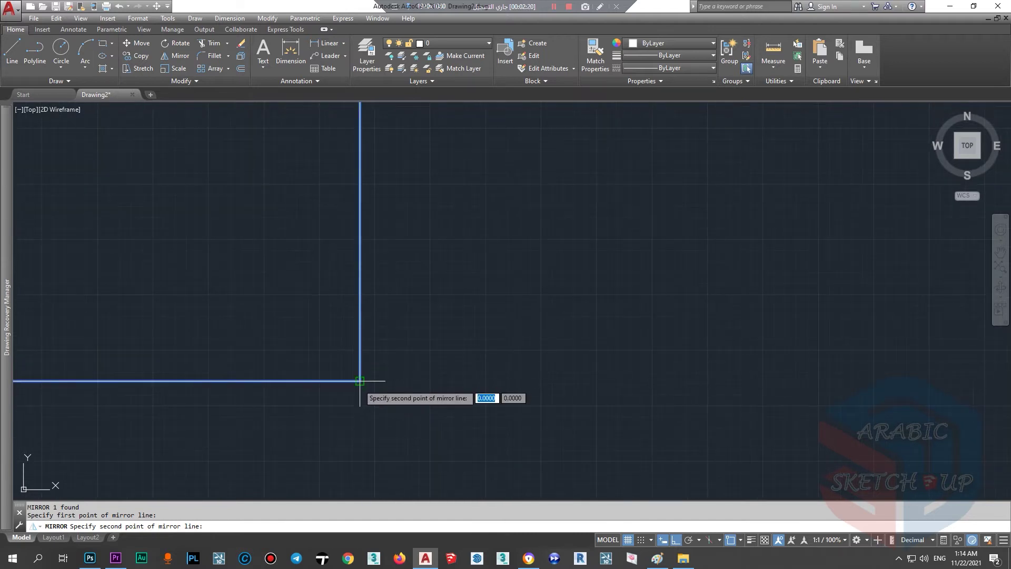
{"action": "scroll", "coordinate": [359, 383], "scroll_direction": "down", "scroll_amount": 2}
{"action": "scroll", "coordinate": [359, 384], "scroll_direction": "down", "scroll_amount": 2}
{"action": "scroll", "coordinate": [359, 384], "scroll_direction": "up", "scroll_amount": 2}
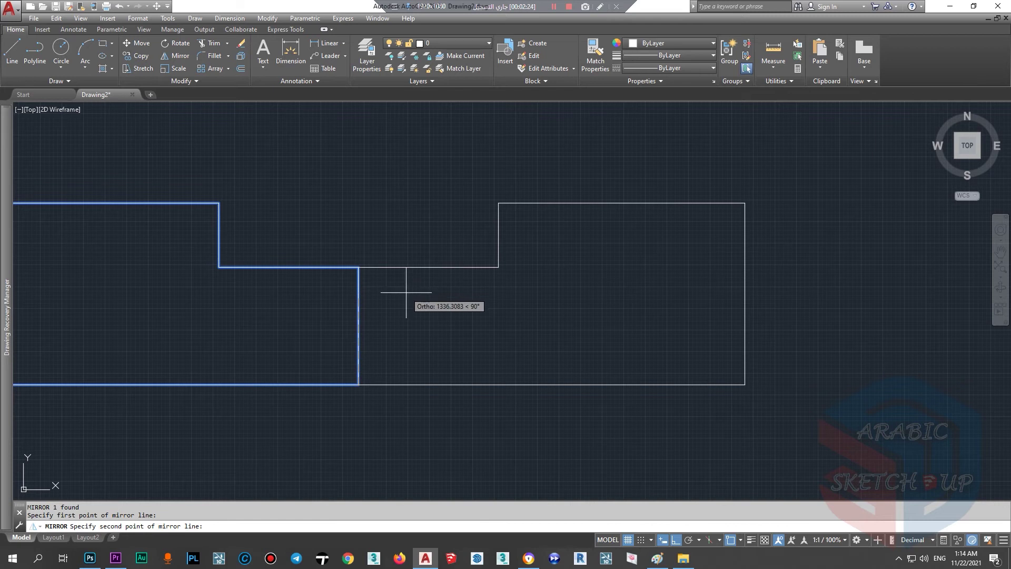
{"action": "left_click", "coordinate": [365, 230]}
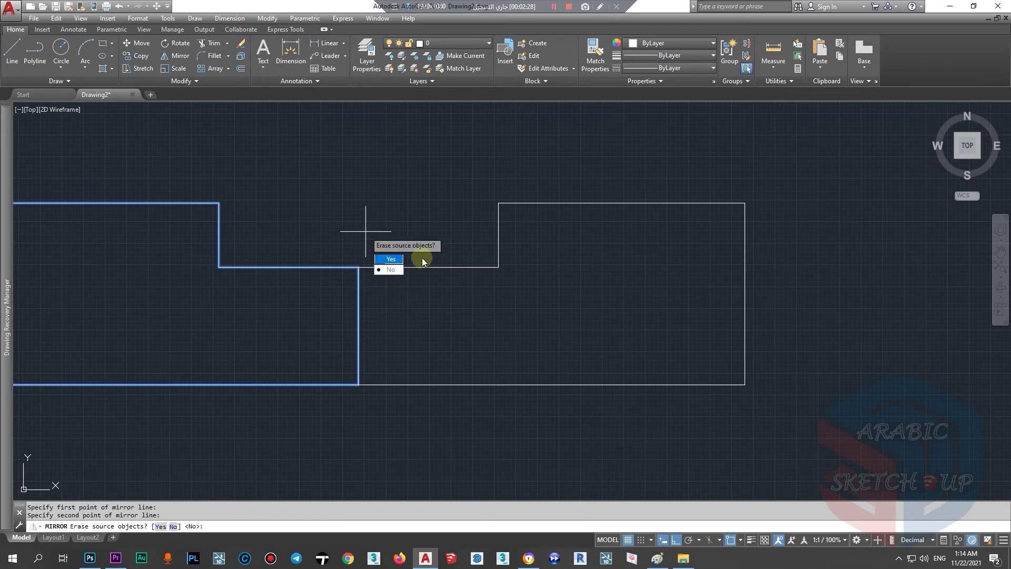
{"action": "scroll", "coordinate": [422, 261], "scroll_direction": "down", "scroll_amount": 4}
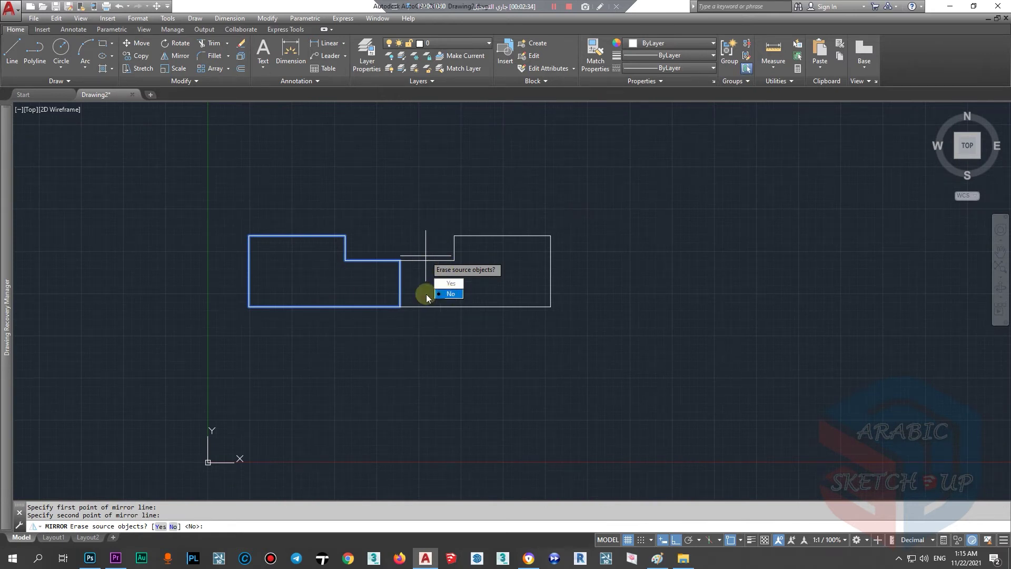
{"action": "left_click", "coordinate": [453, 285]}
{"action": "scroll", "coordinate": [370, 263], "scroll_direction": "up", "scroll_amount": 2}
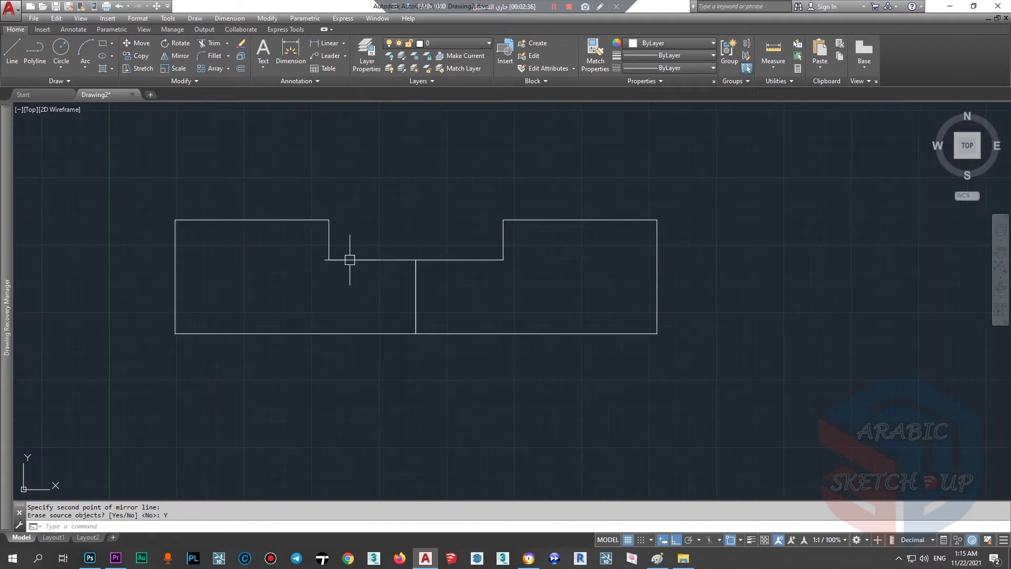
{"action": "scroll", "coordinate": [389, 287], "scroll_direction": "down", "scroll_amount": 2}
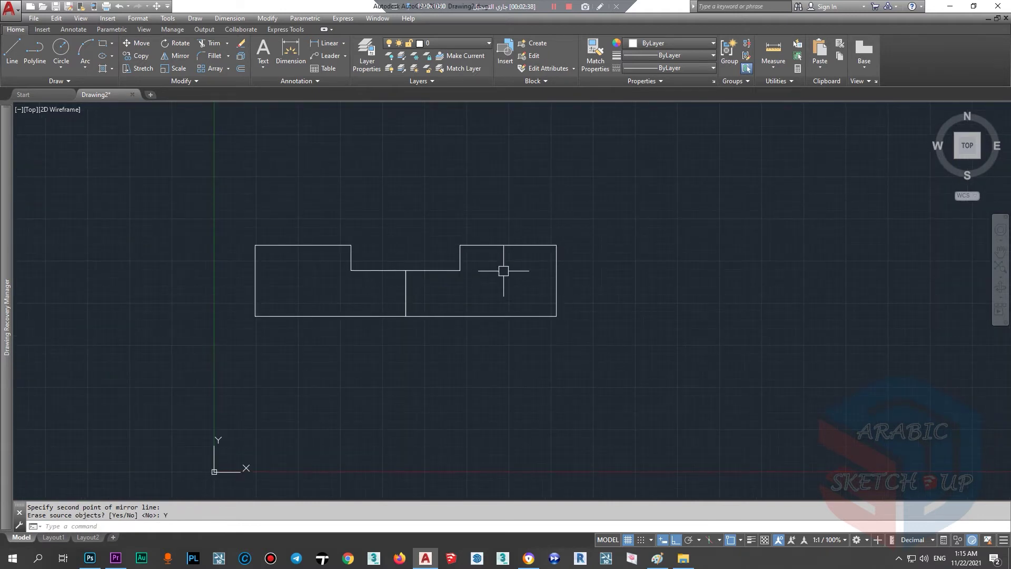
{"action": "left_click", "coordinate": [519, 246]}
{"action": "left_click", "coordinate": [12, 50]}
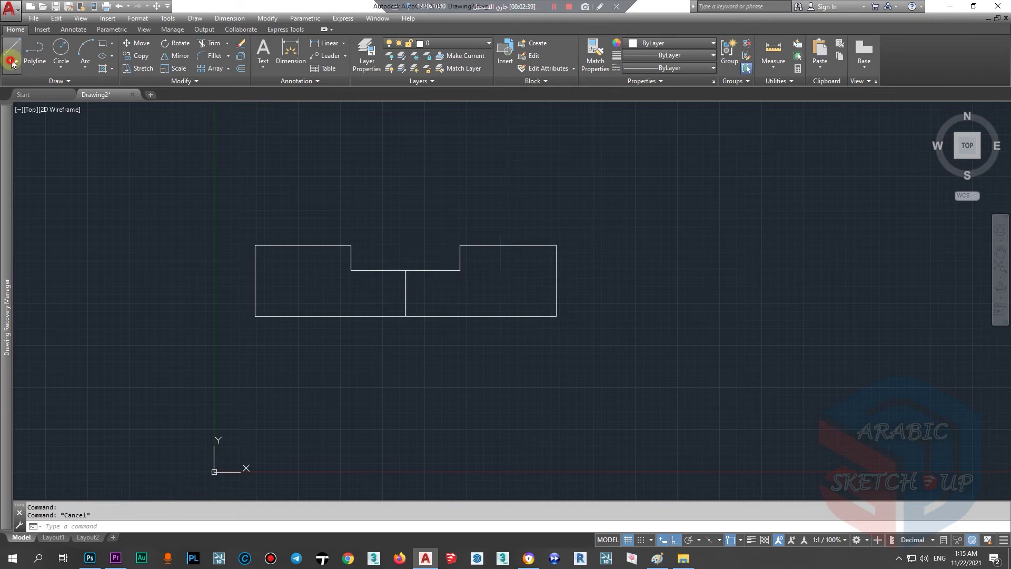
Draw a long vertical line and a long horizontal line to the right of the profiles
{"action": "left_click", "coordinate": [654, 374]}
{"action": "key", "text": "Escape"}
{"action": "scroll", "coordinate": [541, 228], "scroll_direction": "down", "scroll_amount": 2}
{"action": "scroll", "coordinate": [380, 256], "scroll_direction": "down", "scroll_amount": 2}
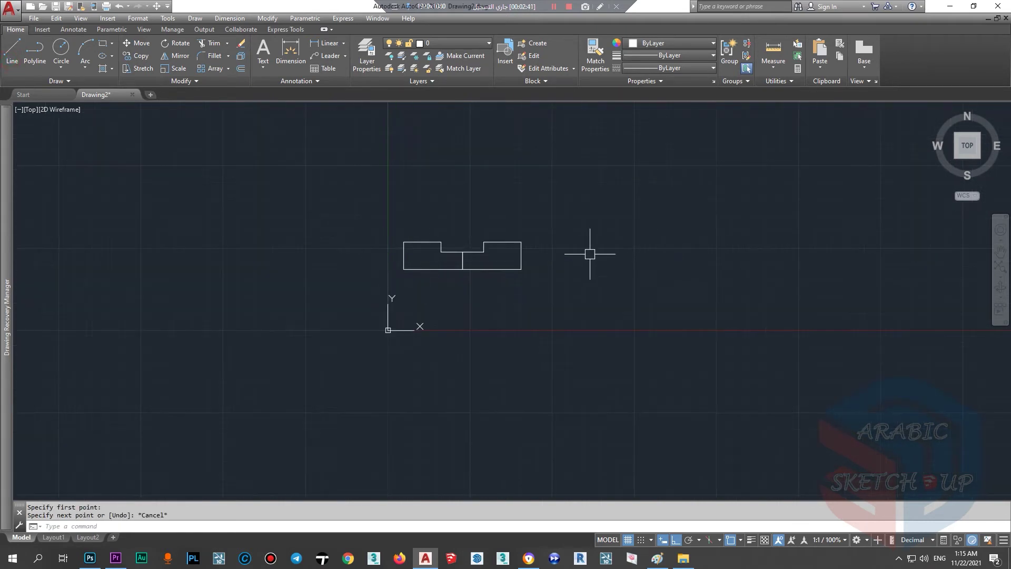
{"action": "scroll", "coordinate": [589, 253], "scroll_direction": "up", "scroll_amount": 2}
{"action": "scroll", "coordinate": [248, 271], "scroll_direction": "down", "scroll_amount": 2}
{"action": "left_click", "coordinate": [14, 51]}
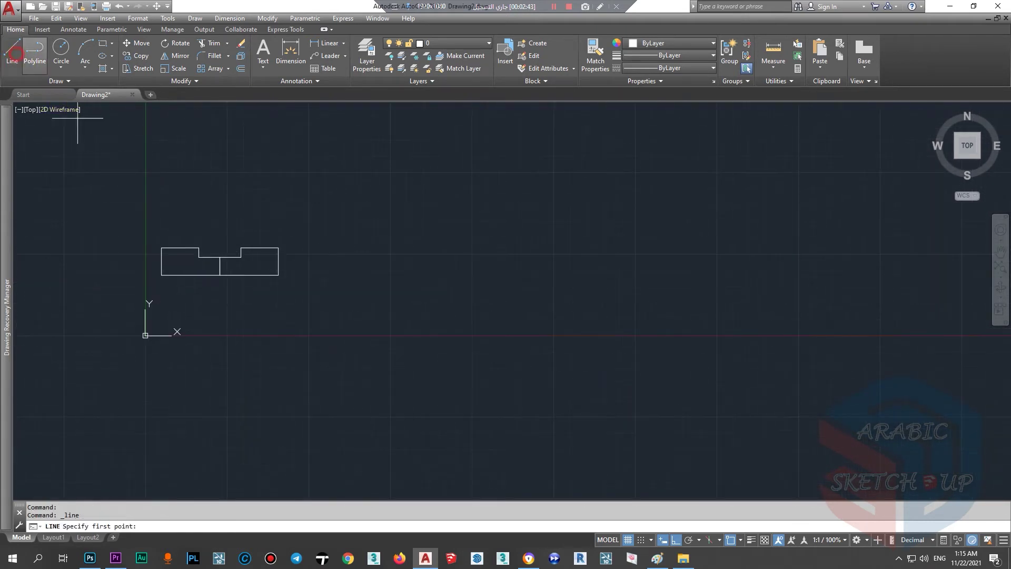
{"action": "scroll", "coordinate": [284, 176], "scroll_direction": "down", "scroll_amount": 2}
{"action": "left_click", "coordinate": [496, 169]}
{"action": "left_click", "coordinate": [492, 413]}
{"action": "key", "text": "Escape"}
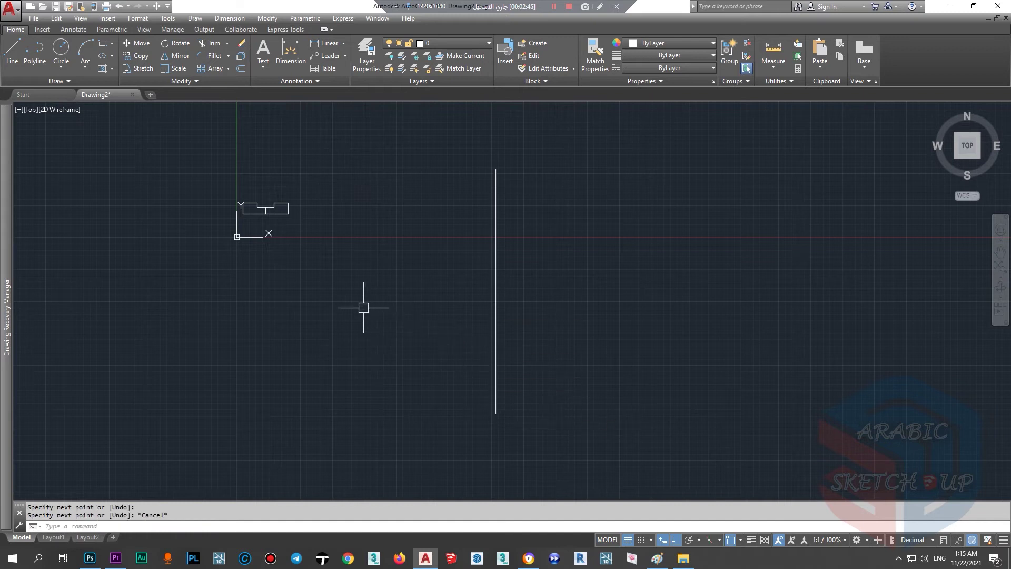
{"action": "key", "text": "Return"}
{"action": "left_click", "coordinate": [324, 301]}
{"action": "left_click", "coordinate": [667, 301]}
{"action": "key", "text": "Escape"}
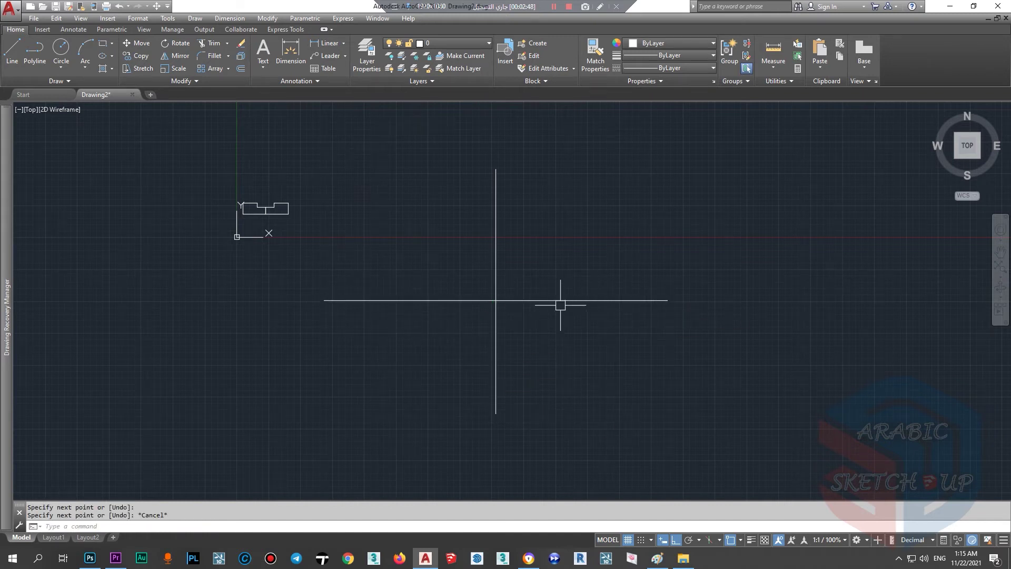
Move the horizontal line by its midpoint onto the vertical line's midpoint
{"action": "left_click", "coordinate": [560, 303]}
{"action": "type", "text": "m"}
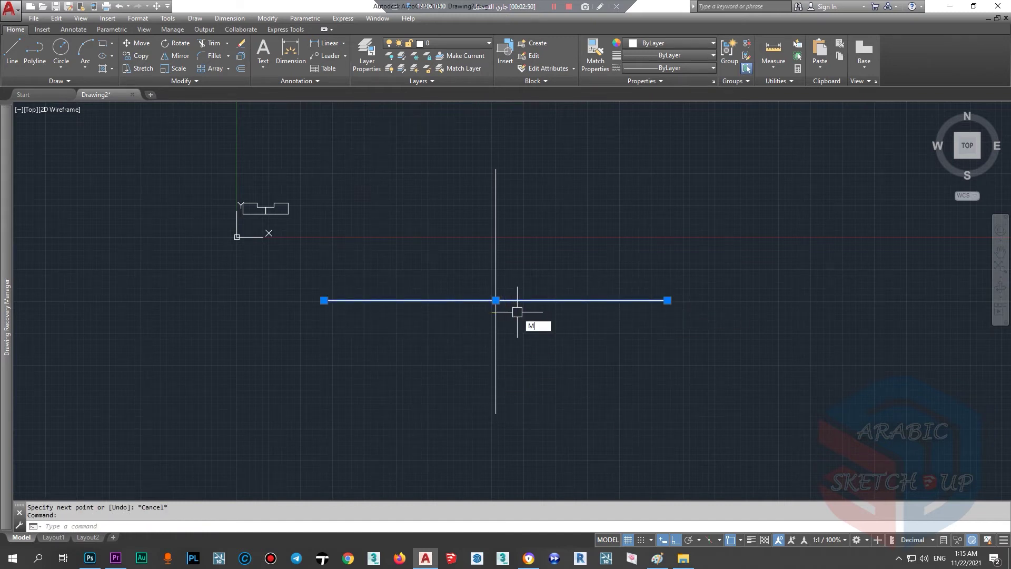
{"action": "key", "text": "Return"}
{"action": "left_click", "coordinate": [495, 300]}
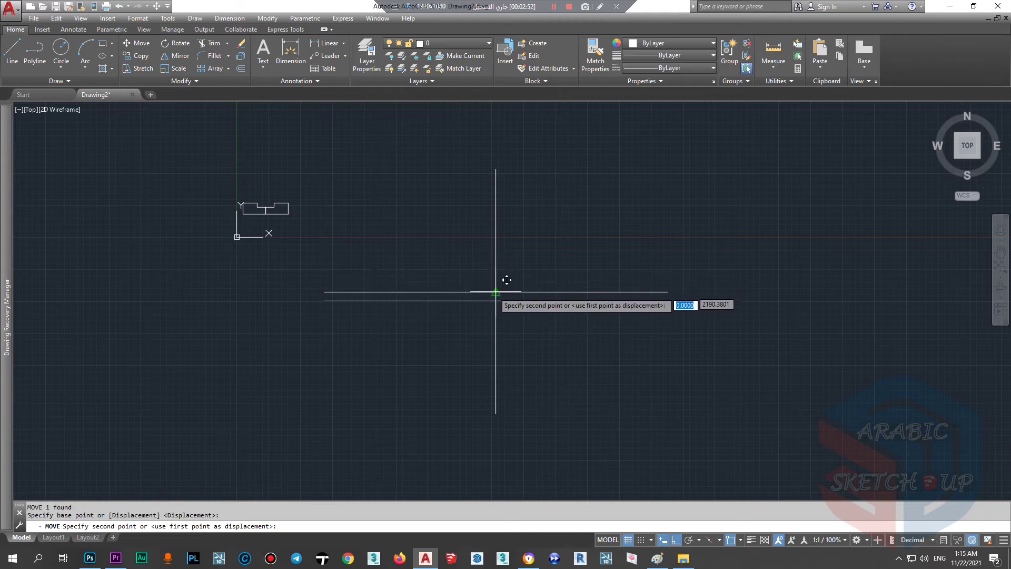
{"action": "left_click", "coordinate": [495, 292]}
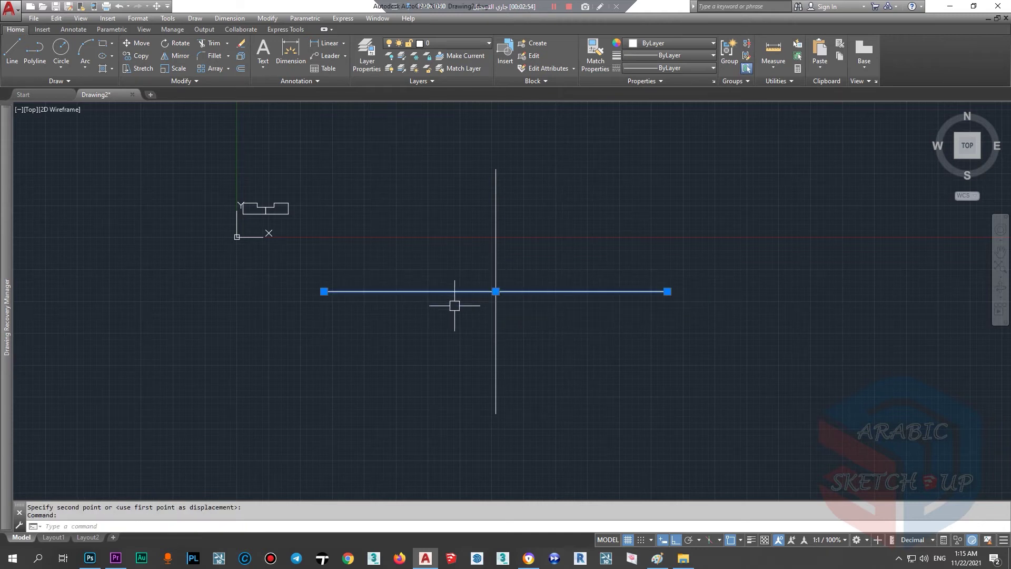
{"action": "type", "text": "m"}
{"action": "key", "text": "Return"}
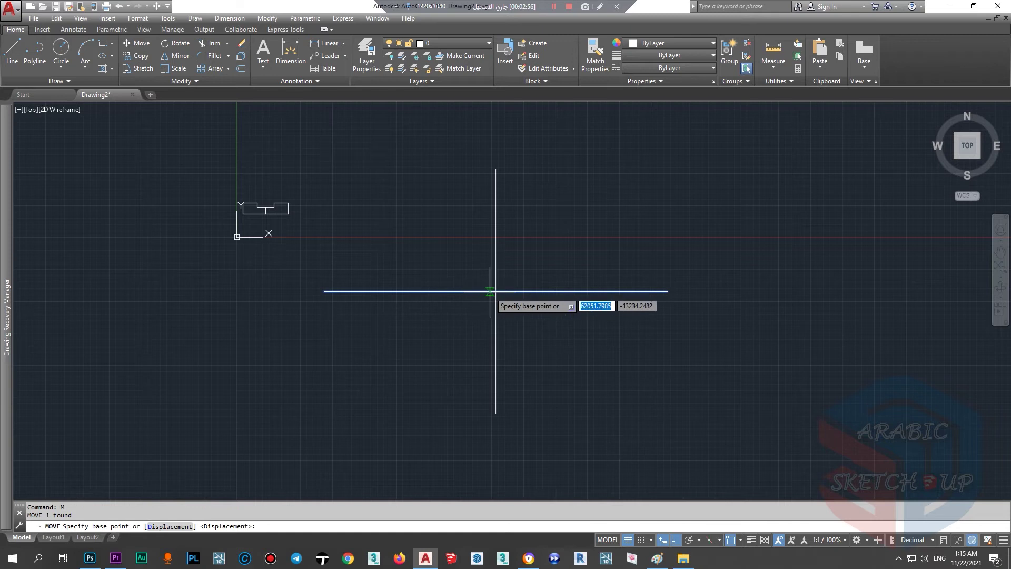
{"action": "scroll", "coordinate": [490, 291], "scroll_direction": "down", "scroll_amount": 2}
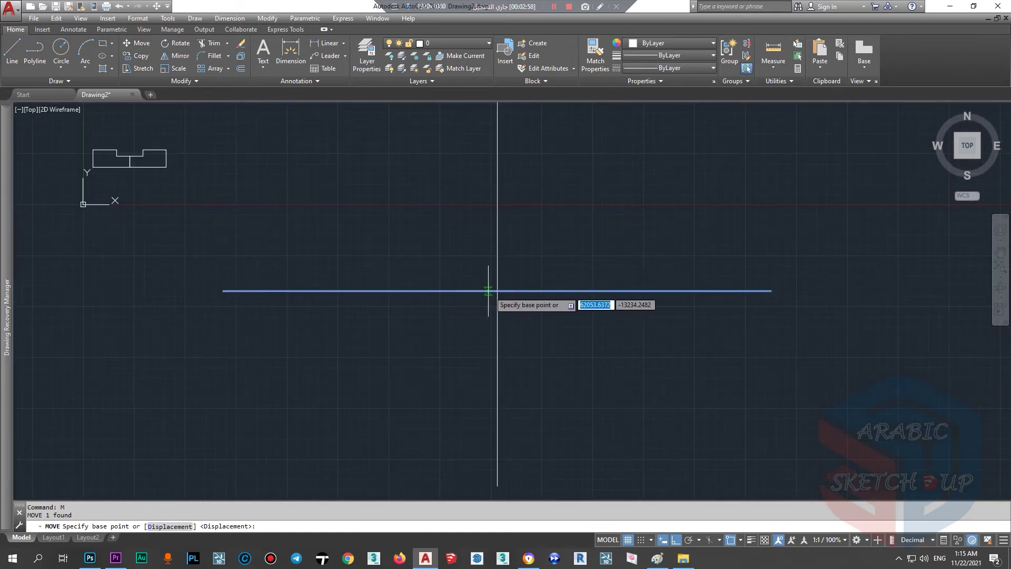
{"action": "key", "text": "Escape"}
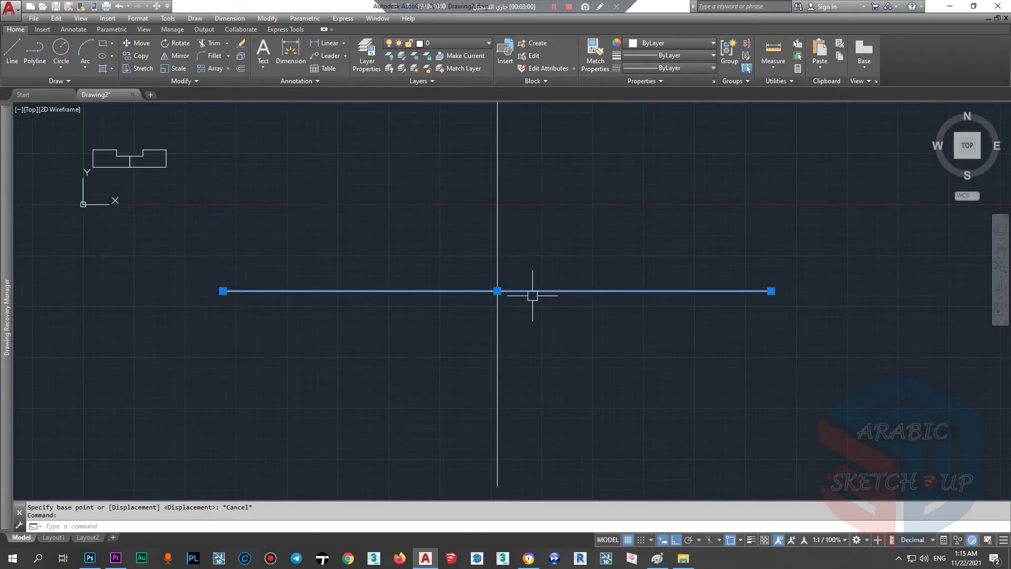
{"action": "scroll", "coordinate": [523, 296], "scroll_direction": "up", "scroll_amount": 2}
{"action": "key", "text": "Escape"}
{"action": "scroll", "coordinate": [452, 287], "scroll_direction": "down", "scroll_amount": 2}
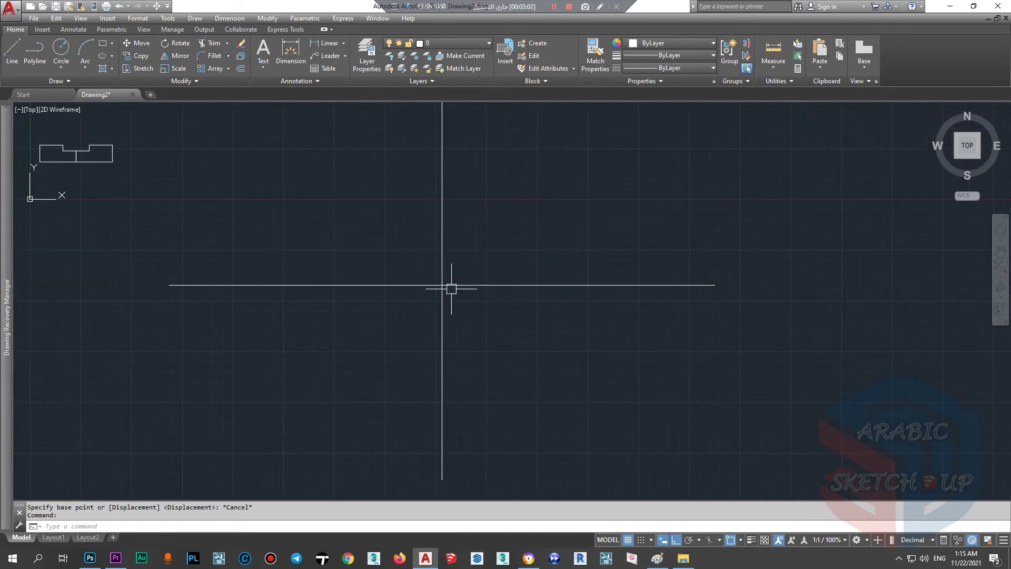
{"action": "scroll", "coordinate": [453, 295], "scroll_direction": "down", "scroll_amount": 3}
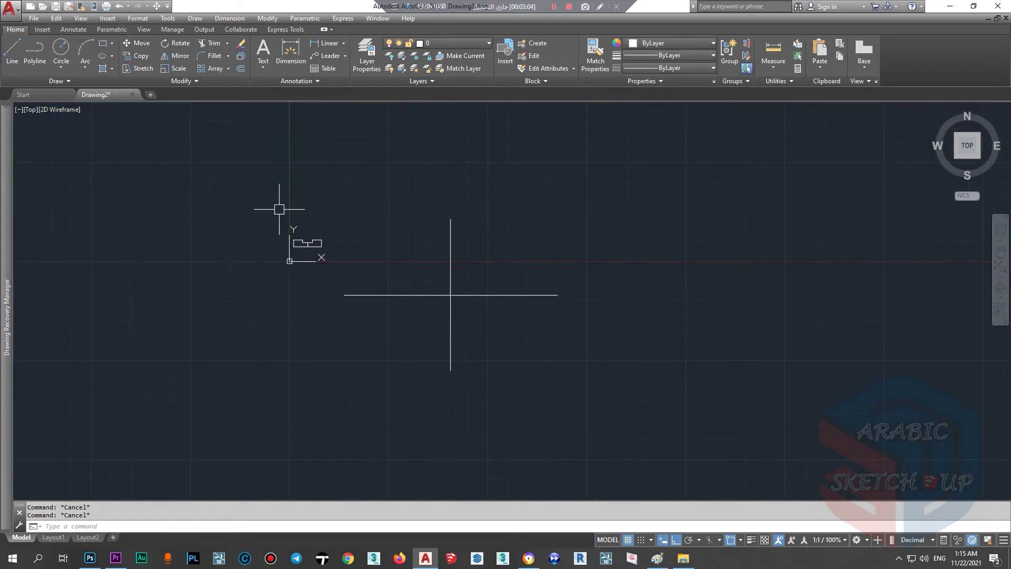
{"action": "scroll", "coordinate": [330, 237], "scroll_direction": "up", "scroll_amount": 2}
{"action": "scroll", "coordinate": [330, 237], "scroll_direction": "up", "scroll_amount": 2}
Paste a copy of the stepped profile above the centerline and stretch its inner corner into a slope
{"action": "left_click", "coordinate": [306, 244]}
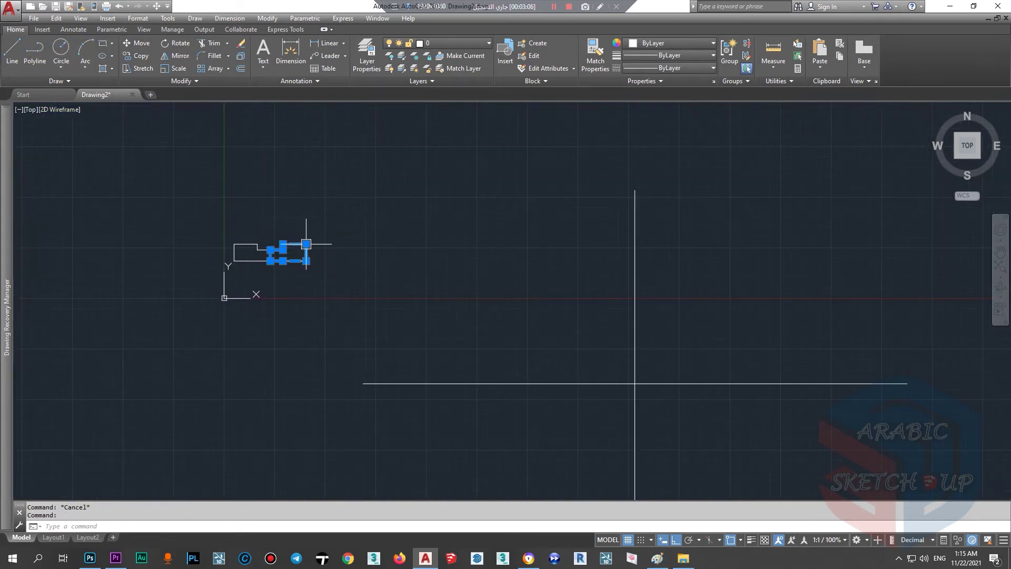
{"action": "key", "text": "ctrl+c"}
{"action": "key", "text": "ctrl+v"}
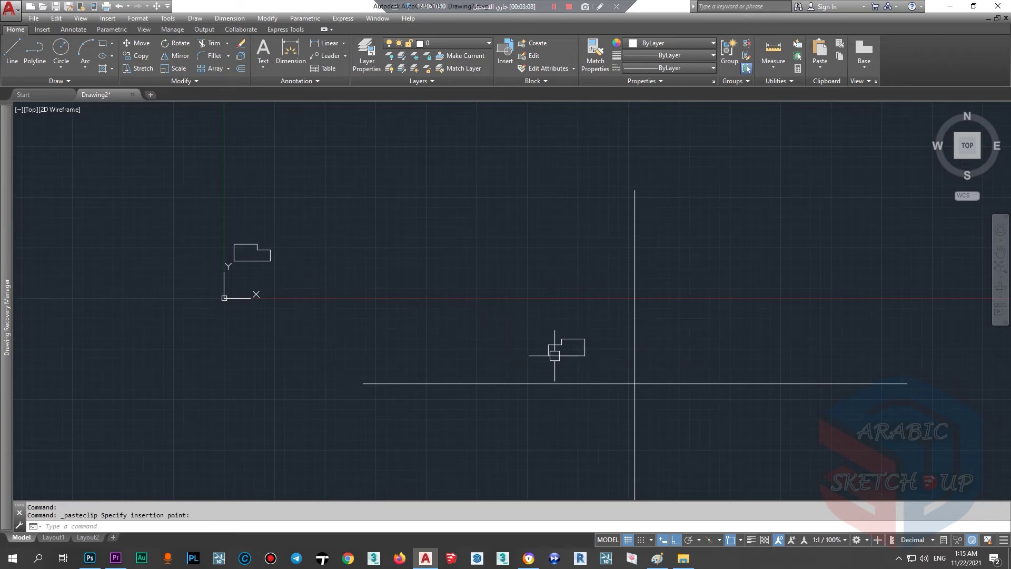
{"action": "scroll", "coordinate": [565, 345], "scroll_direction": "up", "scroll_amount": 2}
{"action": "left_click", "coordinate": [577, 337]}
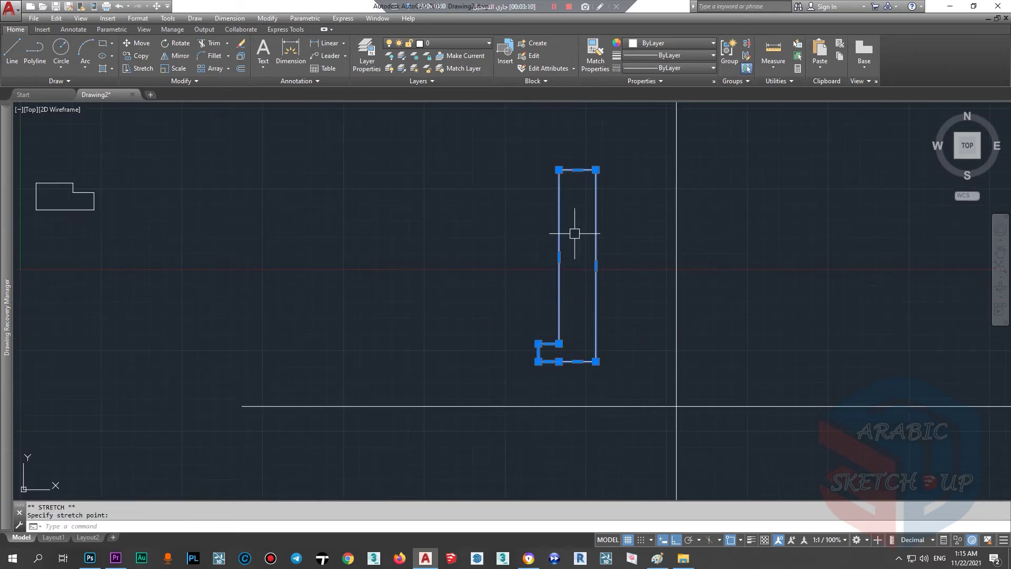
{"action": "left_click", "coordinate": [261, 353]}
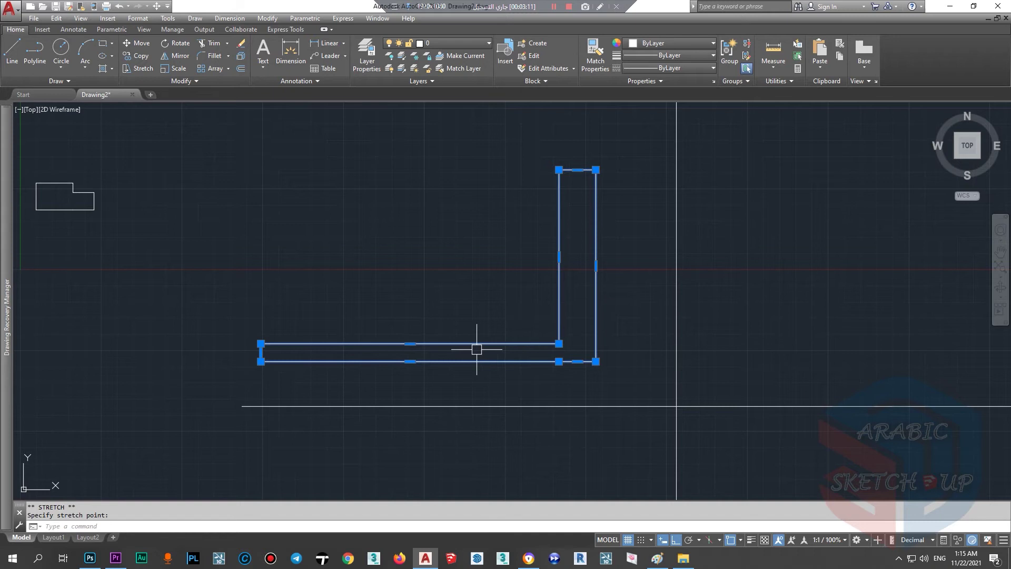
{"action": "left_click", "coordinate": [559, 345]}
{"action": "left_click", "coordinate": [559, 287]}
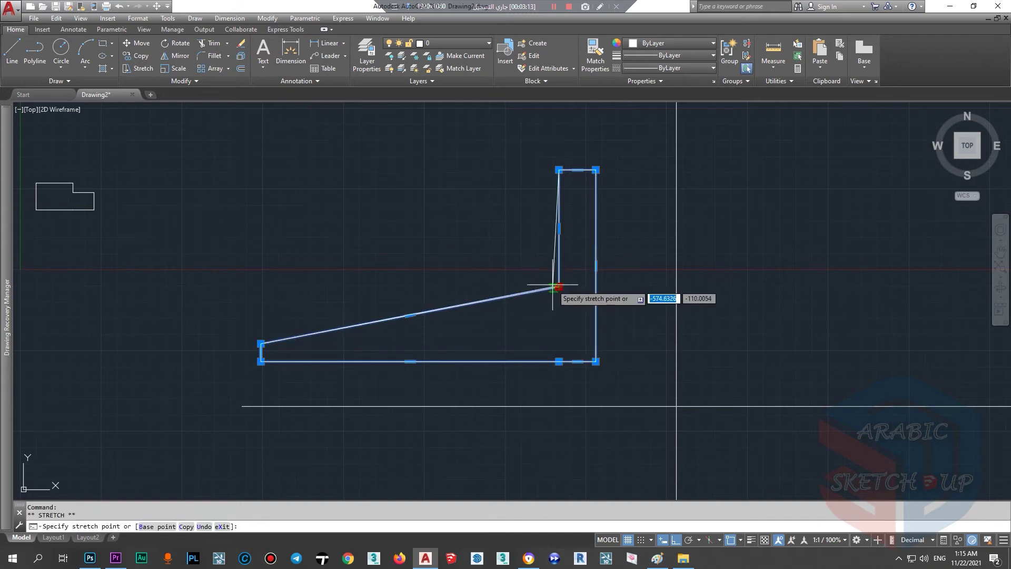
{"action": "scroll", "coordinate": [524, 332], "scroll_direction": "down", "scroll_amount": 2}
{"action": "scroll", "coordinate": [519, 306], "scroll_direction": "up", "scroll_amount": 2}
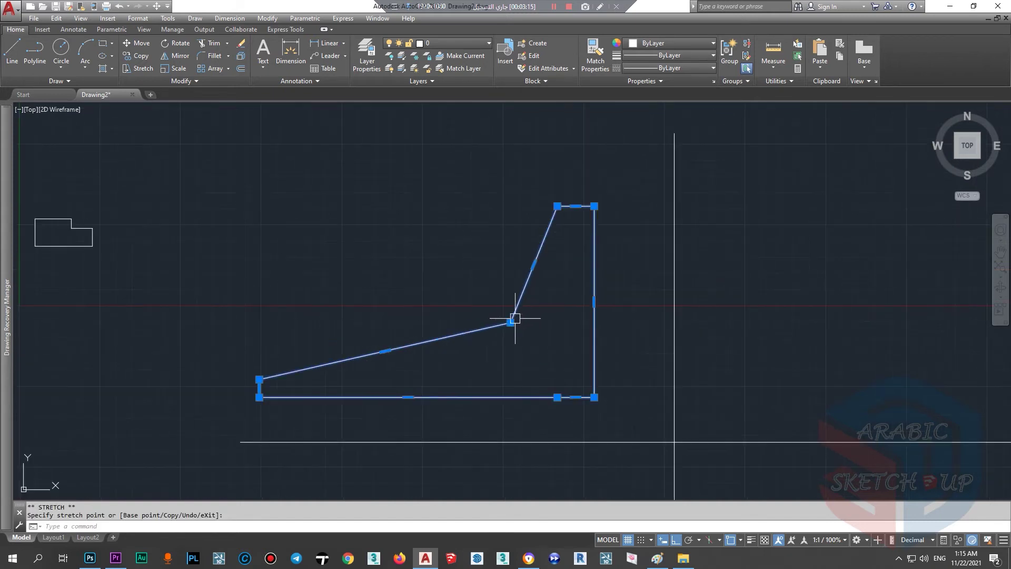
{"action": "left_click", "coordinate": [474, 316]}
{"action": "scroll", "coordinate": [442, 326], "scroll_direction": "down", "scroll_amount": 4}
Add a circle above the sloping edge and select it together with the bracket
{"action": "left_click", "coordinate": [61, 47]}
{"action": "scroll", "coordinate": [346, 272], "scroll_direction": "up", "scroll_amount": 2}
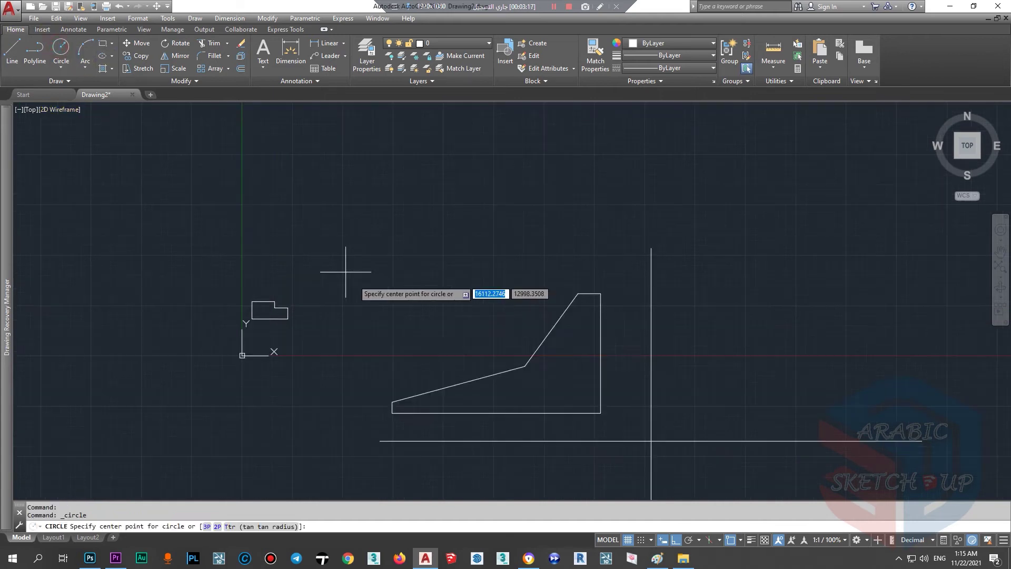
{"action": "left_click", "coordinate": [465, 329]}
{"action": "key", "text": "Escape"}
{"action": "scroll", "coordinate": [475, 283], "scroll_direction": "up", "scroll_amount": 2}
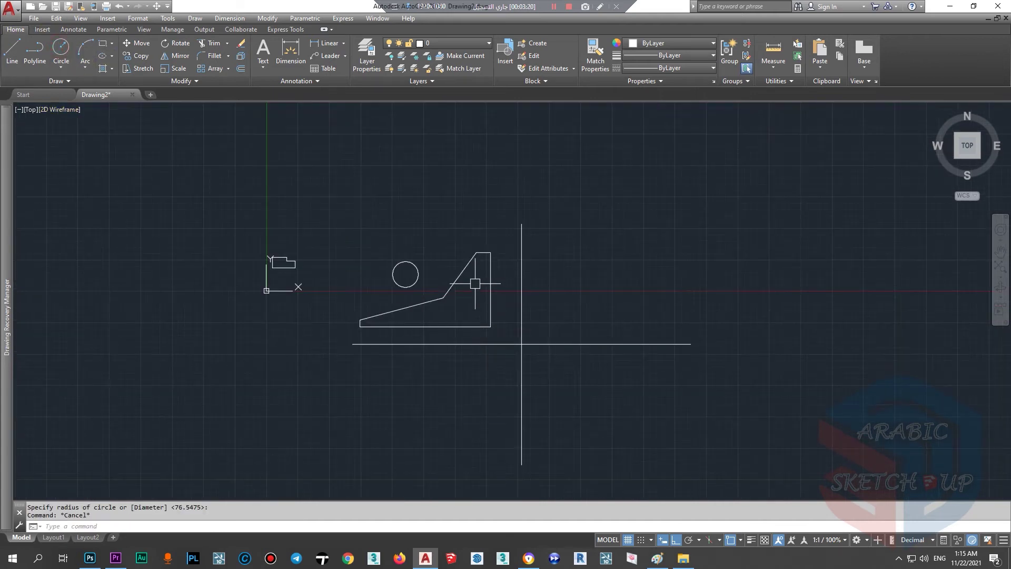
{"action": "left_click", "coordinate": [480, 243]}
{"action": "left_click", "coordinate": [395, 305]}
{"action": "scroll", "coordinate": [481, 259], "scroll_direction": "up", "scroll_amount": 4}
{"action": "scroll", "coordinate": [481, 259], "scroll_direction": "up", "scroll_amount": 2}
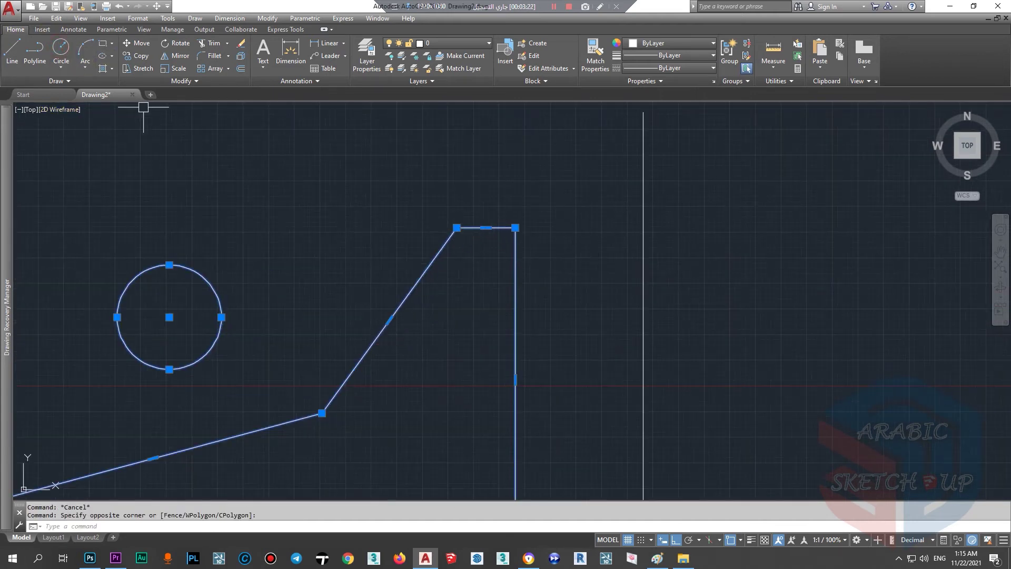
{"action": "left_click", "coordinate": [168, 57]}
{"action": "scroll", "coordinate": [279, 192], "scroll_direction": "down", "scroll_amount": 4}
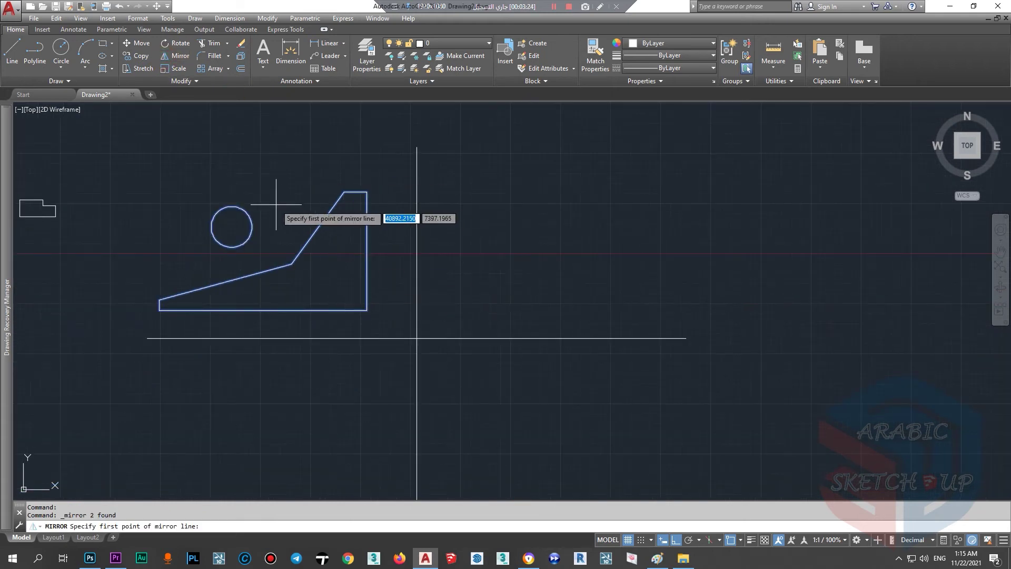
Abandon a first mirror attempt and window-select the bracket with its circle
{"action": "scroll", "coordinate": [274, 237], "scroll_direction": "up", "scroll_amount": 4}
{"action": "scroll", "coordinate": [327, 290], "scroll_direction": "down", "scroll_amount": 4}
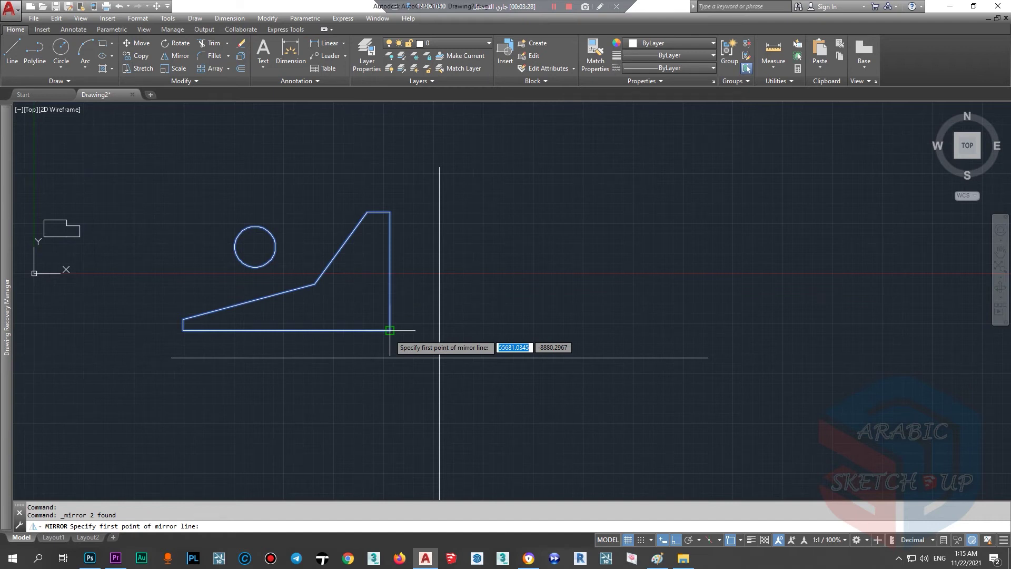
{"action": "left_click", "coordinate": [390, 330]}
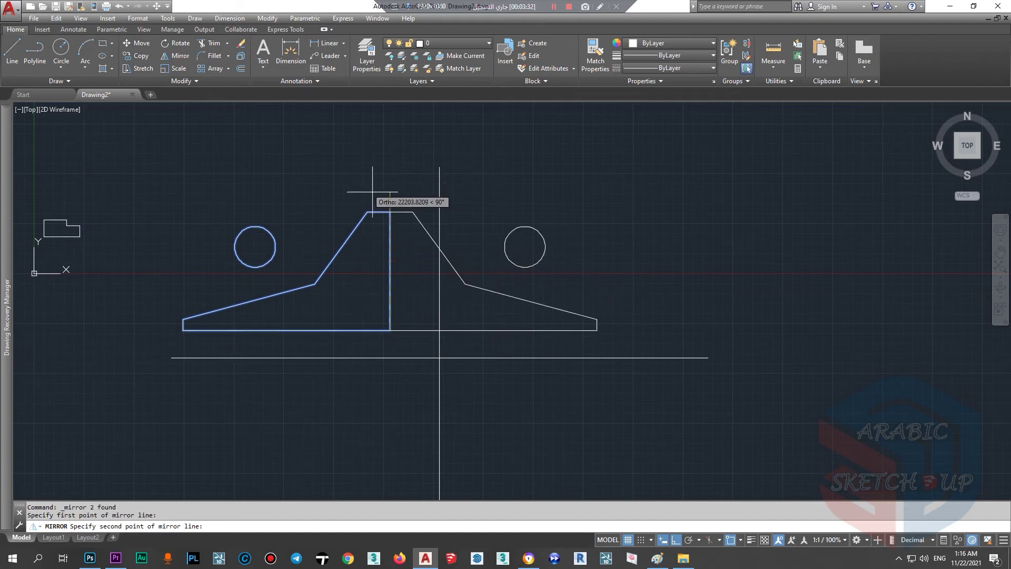
{"action": "scroll", "coordinate": [416, 285], "scroll_direction": "up", "scroll_amount": 4}
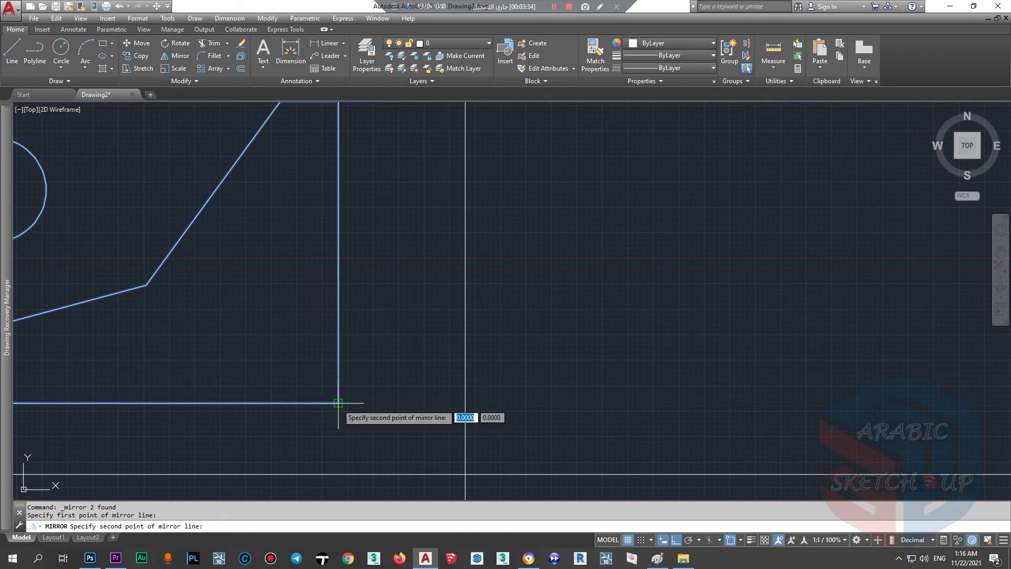
{"action": "scroll", "coordinate": [338, 405], "scroll_direction": "up", "scroll_amount": 2}
{"action": "scroll", "coordinate": [339, 405], "scroll_direction": "down", "scroll_amount": 4}
{"action": "scroll", "coordinate": [342, 403], "scroll_direction": "up", "scroll_amount": 2}
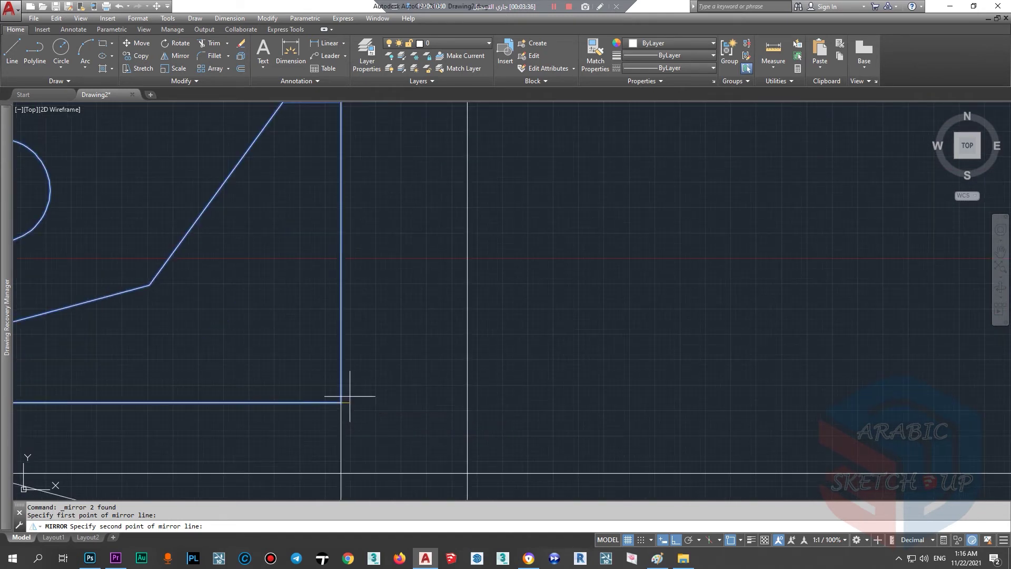
{"action": "scroll", "coordinate": [347, 397], "scroll_direction": "down", "scroll_amount": 6}
{"action": "key", "text": "Escape"}
{"action": "left_click", "coordinate": [347, 301]}
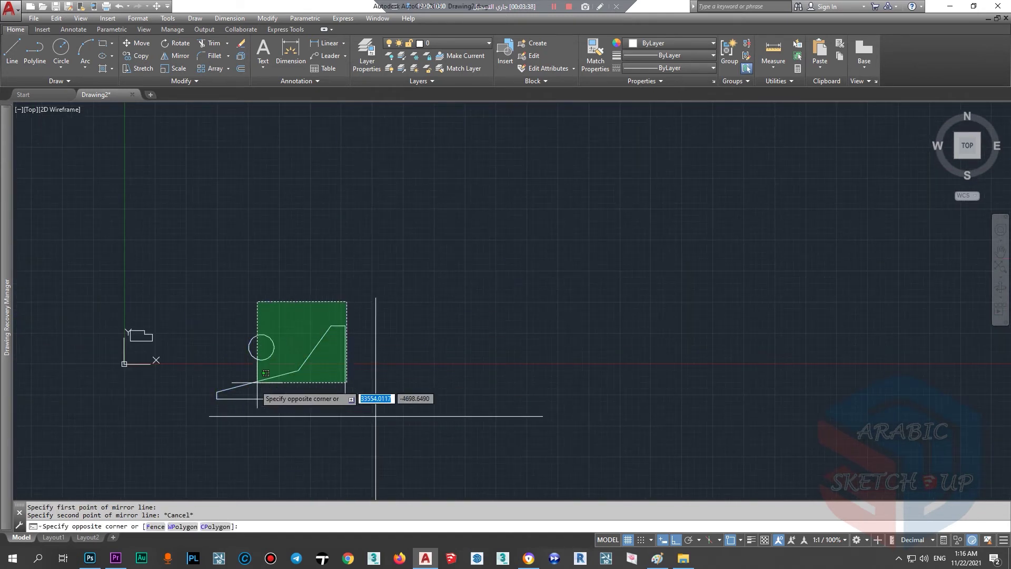
{"action": "left_click", "coordinate": [257, 383]}
{"action": "scroll", "coordinate": [257, 383], "scroll_direction": "up", "scroll_amount": 2}
Mirror the bracket across the vertical centerline, then undo it because the original was erased
{"action": "left_click", "coordinate": [185, 58]}
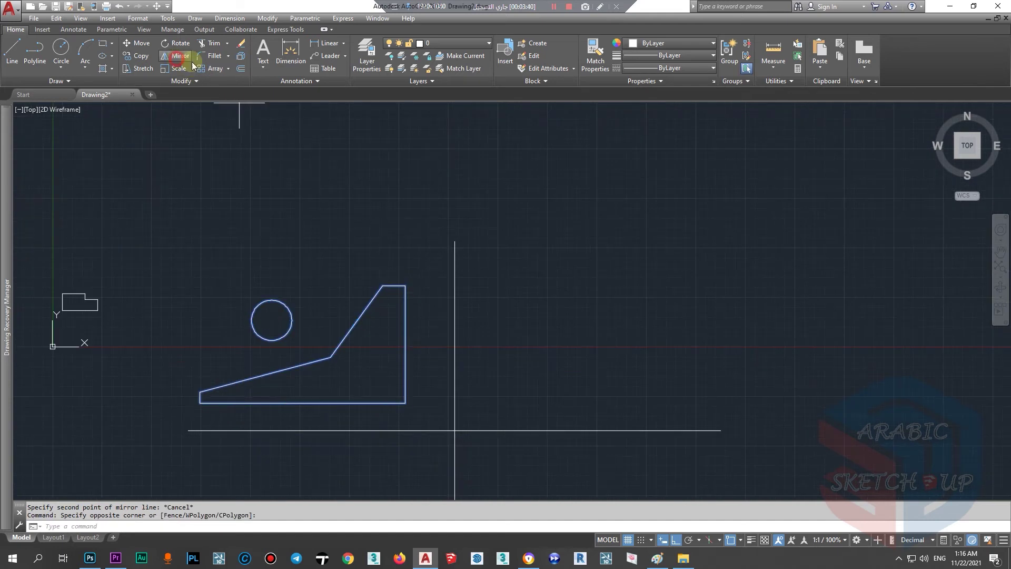
{"action": "scroll", "coordinate": [400, 316], "scroll_direction": "down", "scroll_amount": 1}
{"action": "scroll", "coordinate": [392, 290], "scroll_direction": "down", "scroll_amount": 1}
{"action": "scroll", "coordinate": [458, 305], "scroll_direction": "up", "scroll_amount": 4}
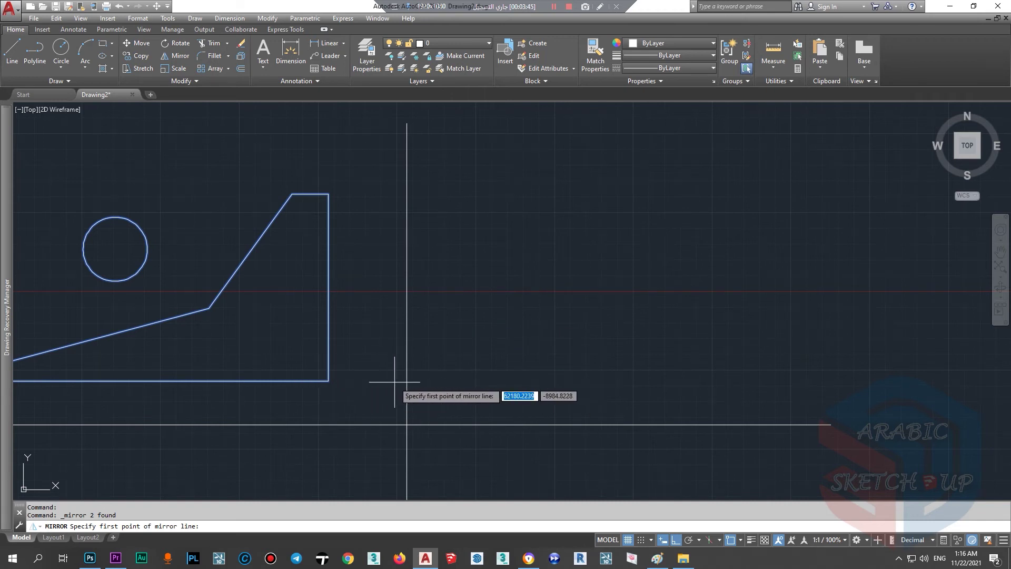
{"action": "left_click", "coordinate": [404, 424]}
{"action": "scroll", "coordinate": [404, 424], "scroll_direction": "down", "scroll_amount": 2}
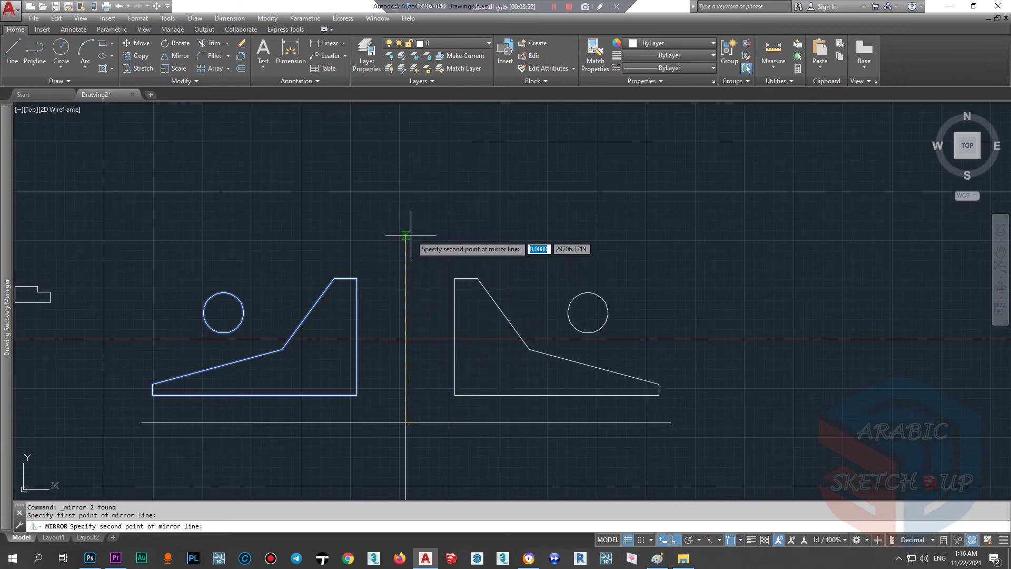
{"action": "left_click", "coordinate": [405, 234]}
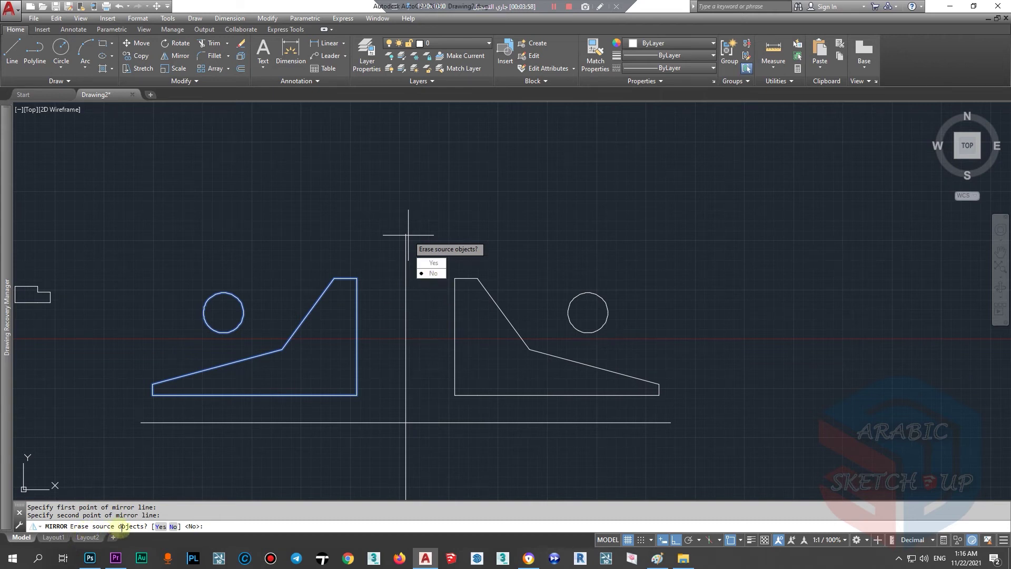
{"action": "left_click", "coordinate": [429, 263]}
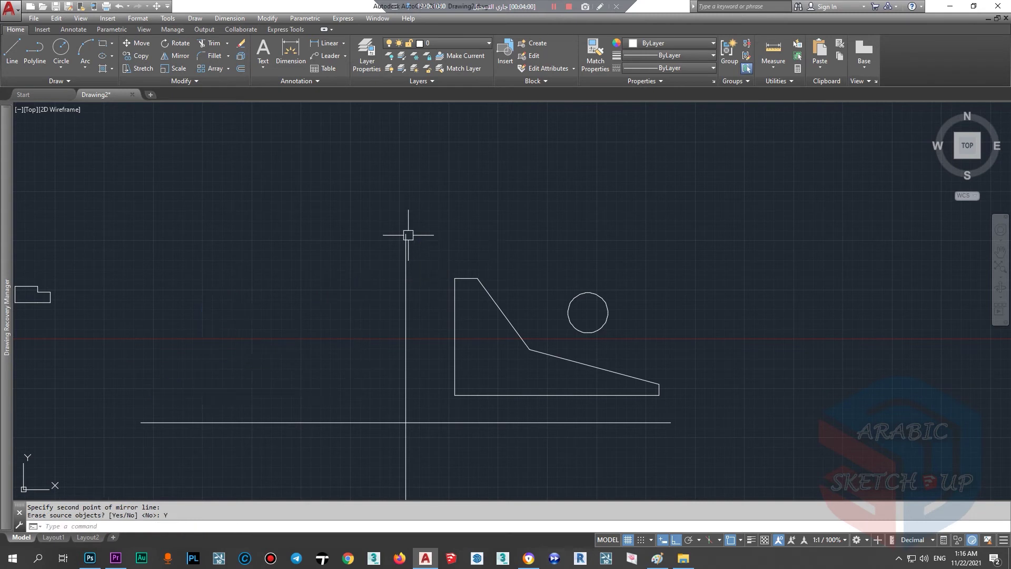
{"action": "key", "text": "ctrl+z"}
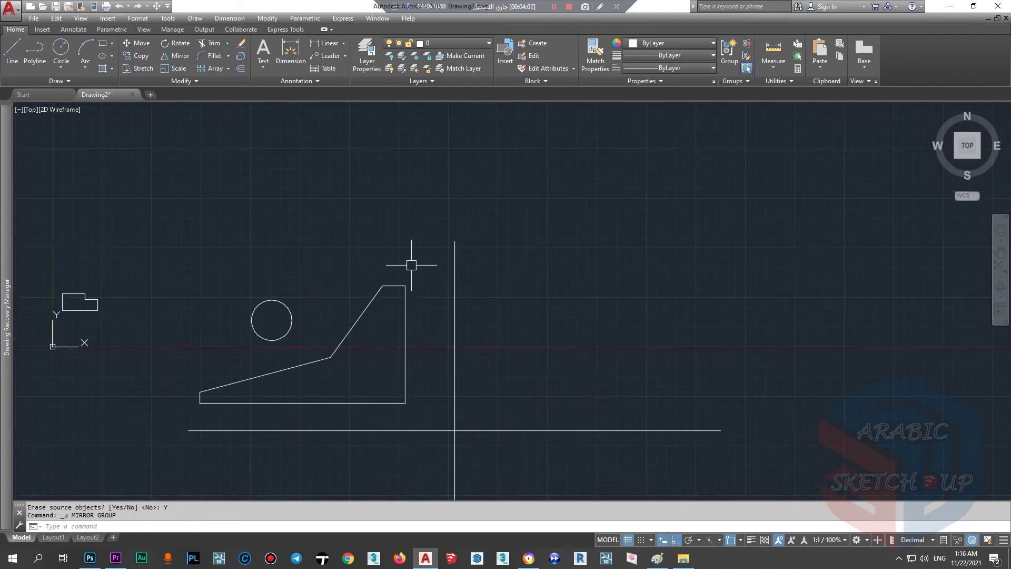
Reselect the bracket and circle, then mirror them across the vertical centerline, keeping the original
{"action": "left_click", "coordinate": [411, 265]}
{"action": "left_click", "coordinate": [176, 411]}
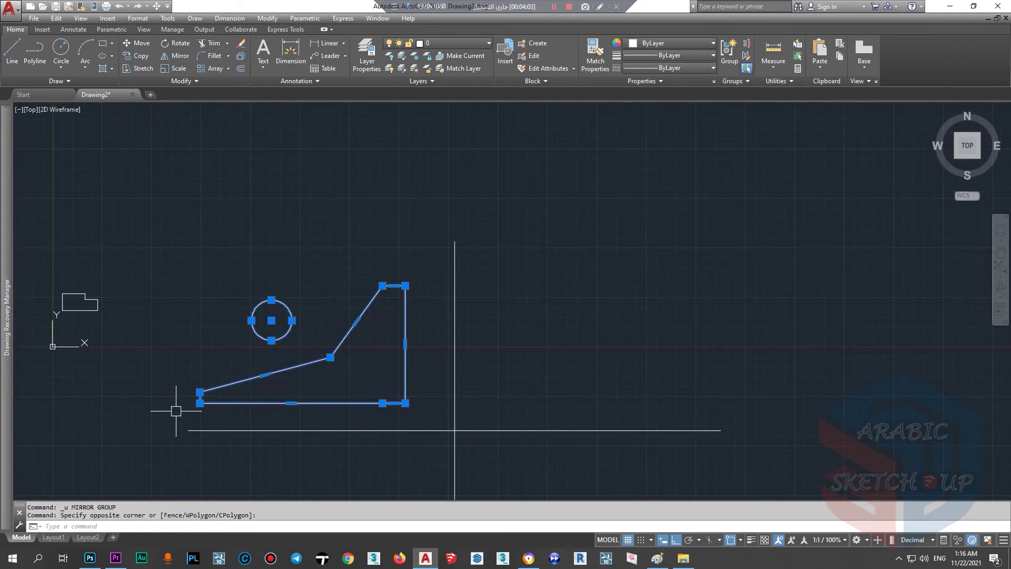
{"action": "left_click", "coordinate": [179, 57]}
{"action": "left_click", "coordinate": [455, 430]}
{"action": "left_click", "coordinate": [455, 246]}
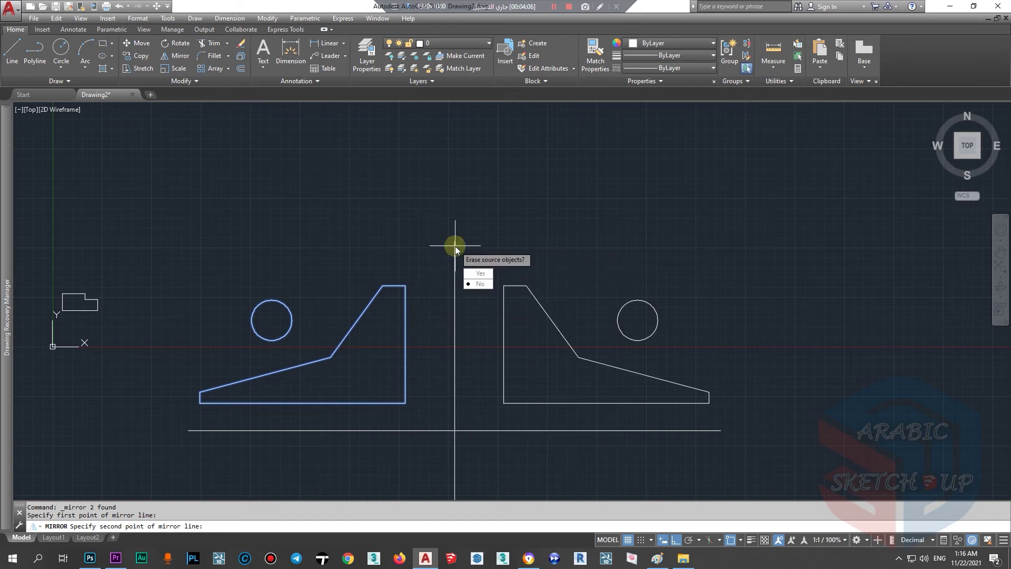
{"action": "left_click", "coordinate": [478, 283]}
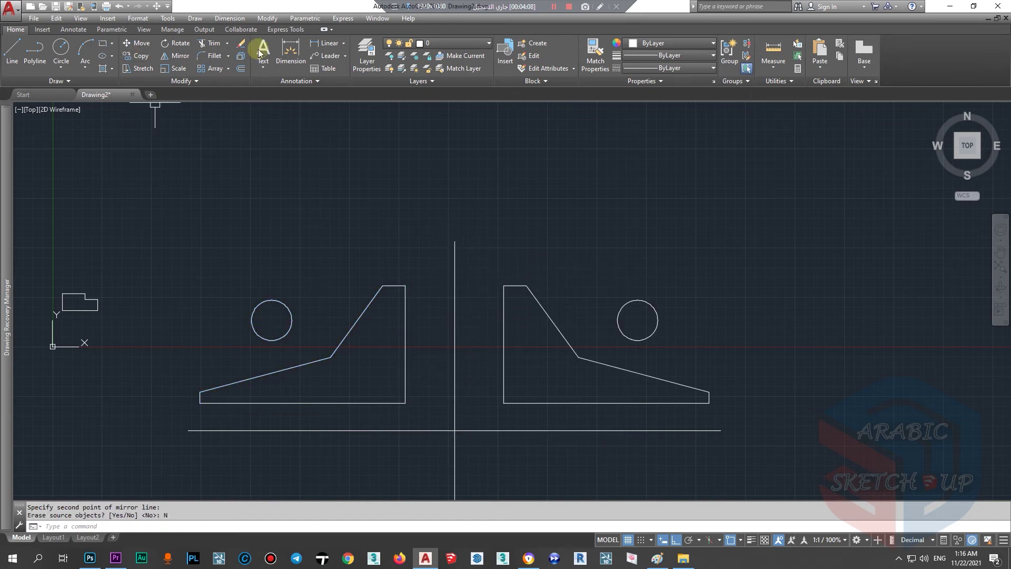
Start a dimension between the two bracket corners, then cancel it
{"action": "left_click", "coordinate": [290, 50]}
{"action": "left_click", "coordinate": [405, 403]}
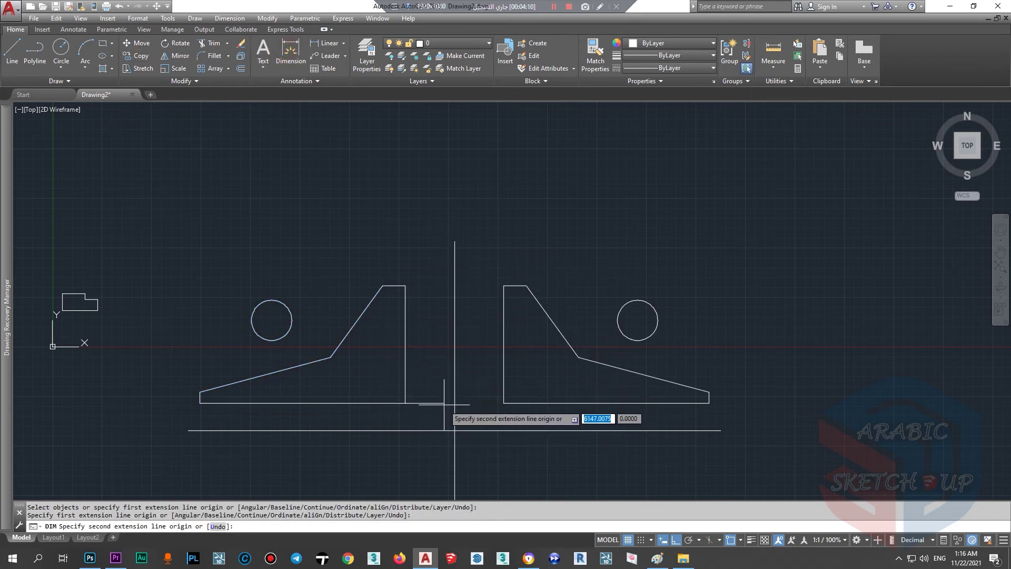
{"action": "left_click", "coordinate": [455, 430]}
{"action": "scroll", "coordinate": [424, 205], "scroll_direction": "up", "scroll_amount": 5}
{"action": "scroll", "coordinate": [437, 212], "scroll_direction": "up", "scroll_amount": 3}
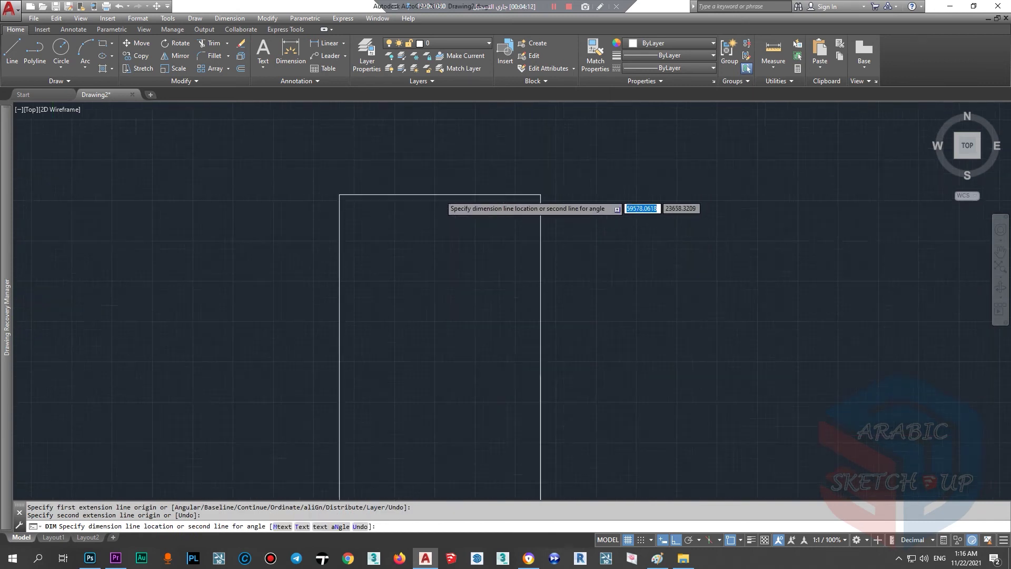
{"action": "scroll", "coordinate": [437, 212], "scroll_direction": "up", "scroll_amount": 3}
{"action": "scroll", "coordinate": [437, 212], "scroll_direction": "down", "scroll_amount": 5}
{"action": "scroll", "coordinate": [436, 199], "scroll_direction": "down", "scroll_amount": 6}
{"action": "key", "text": "Escape"}
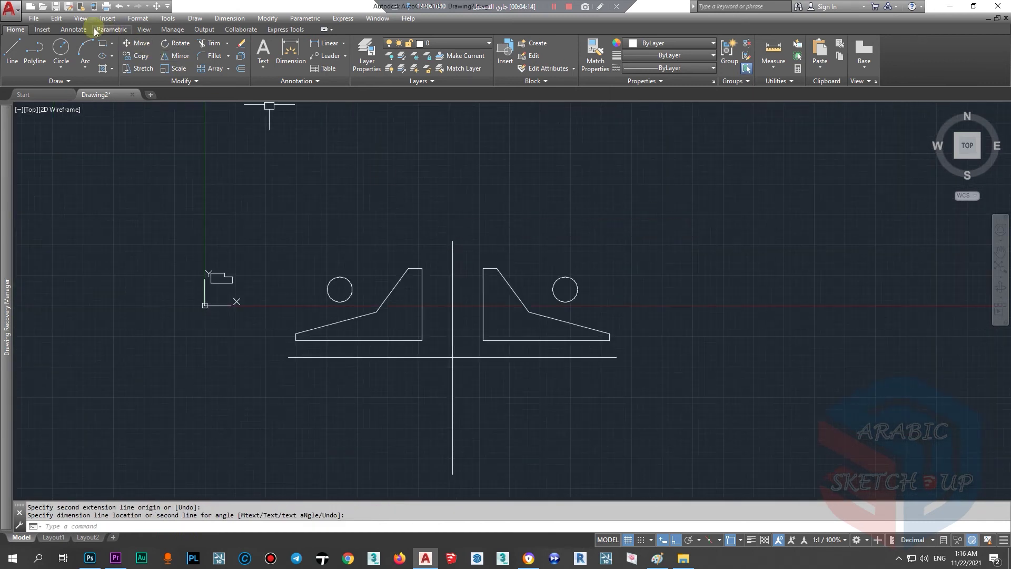
Place a 7789.1993 linear dimension from the left bracket's bottom-right corner
{"action": "left_click", "coordinate": [73, 29]}
{"action": "scroll", "coordinate": [413, 333], "scroll_direction": "up", "scroll_amount": 3}
{"action": "scroll", "coordinate": [413, 332], "scroll_direction": "up", "scroll_amount": 3}
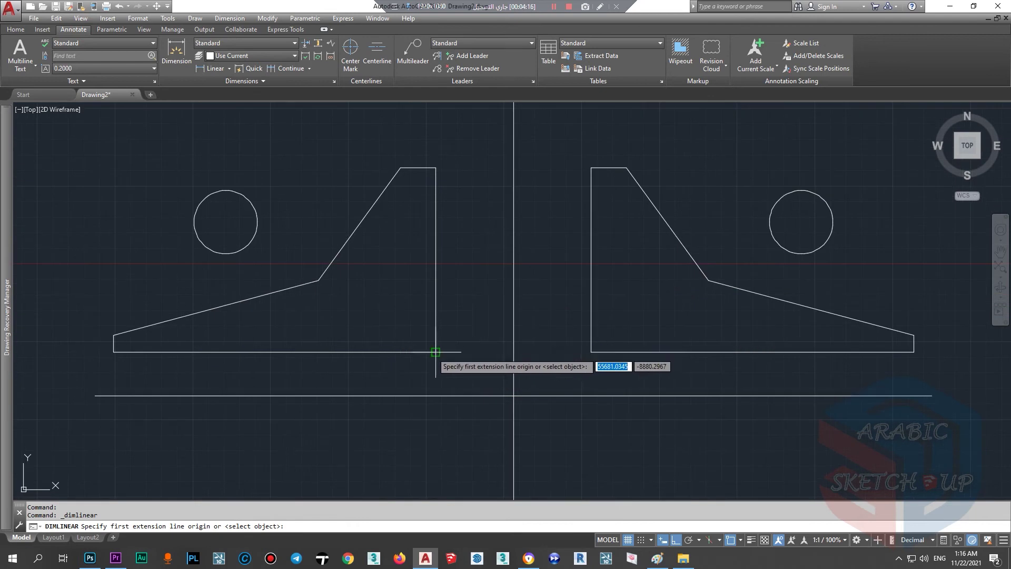
{"action": "left_click", "coordinate": [435, 351]}
{"action": "left_click", "coordinate": [495, 350]}
{"action": "scroll", "coordinate": [490, 348], "scroll_direction": "up", "scroll_amount": 3}
{"action": "left_click", "coordinate": [441, 339]}
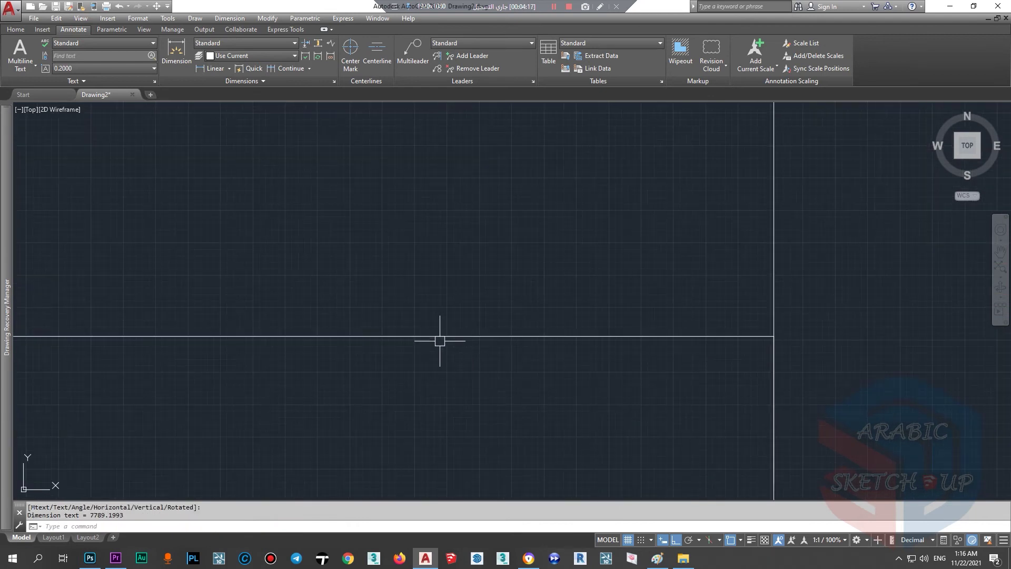
{"action": "scroll", "coordinate": [400, 345], "scroll_direction": "up", "scroll_amount": 3}
{"action": "scroll", "coordinate": [428, 285], "scroll_direction": "up", "scroll_amount": 5}
{"action": "scroll", "coordinate": [418, 283], "scroll_direction": "down", "scroll_amount": 5}
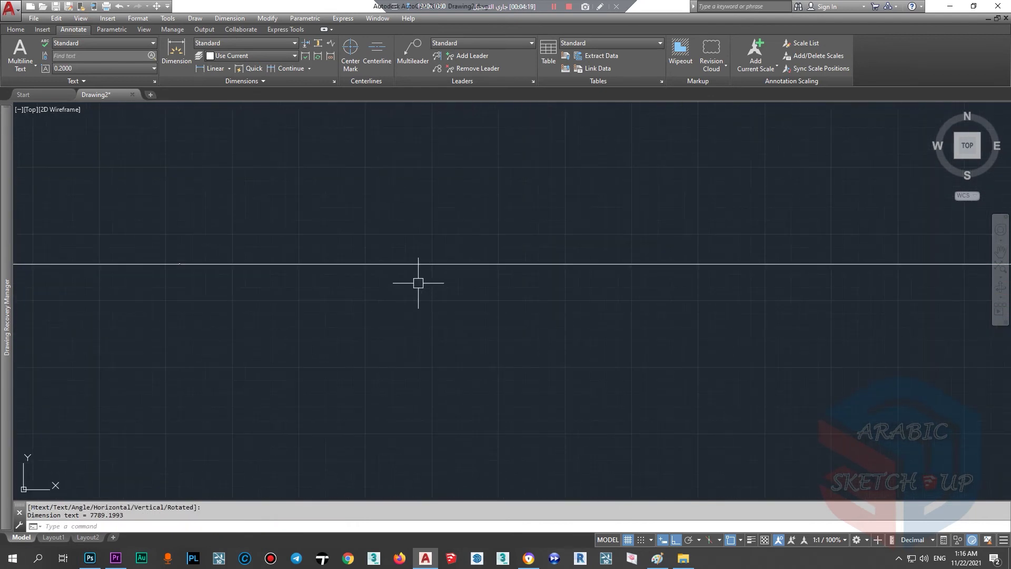
{"action": "scroll", "coordinate": [203, 286], "scroll_direction": "up", "scroll_amount": 5}
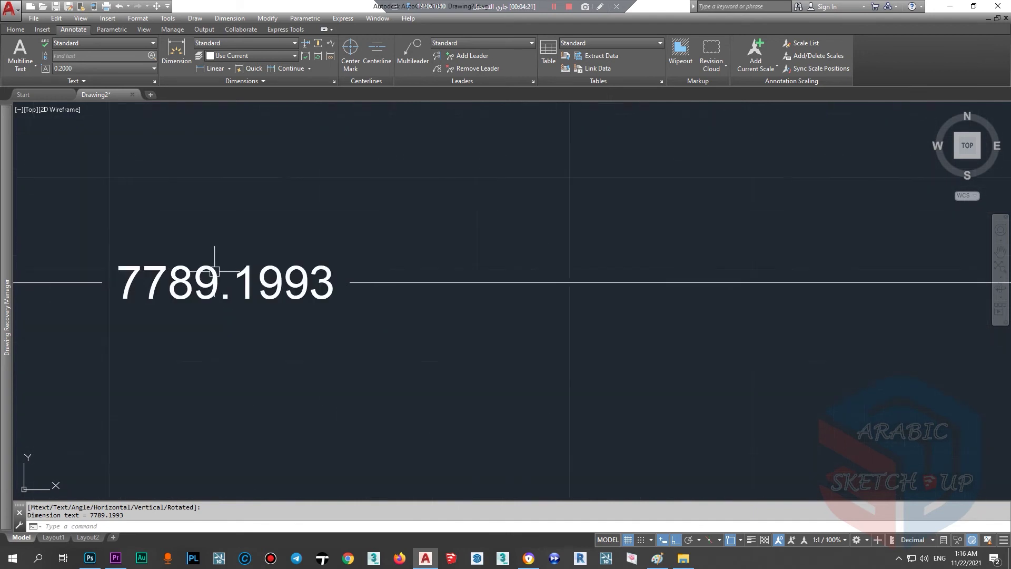
{"action": "scroll", "coordinate": [229, 260], "scroll_direction": "down", "scroll_amount": 5}
{"action": "scroll", "coordinate": [229, 262], "scroll_direction": "up", "scroll_amount": 5}
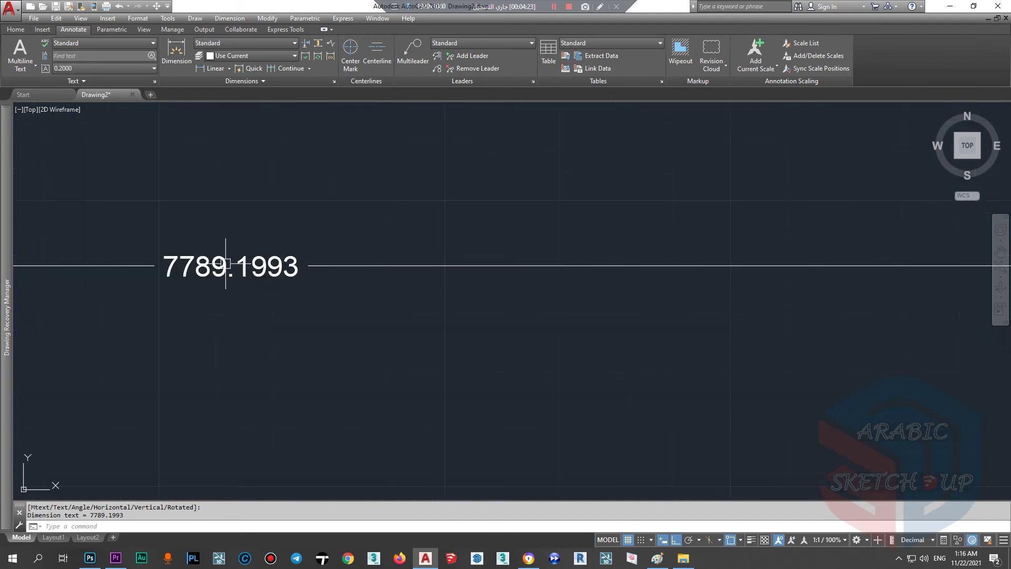
{"action": "scroll", "coordinate": [226, 263], "scroll_direction": "down", "scroll_amount": 5}
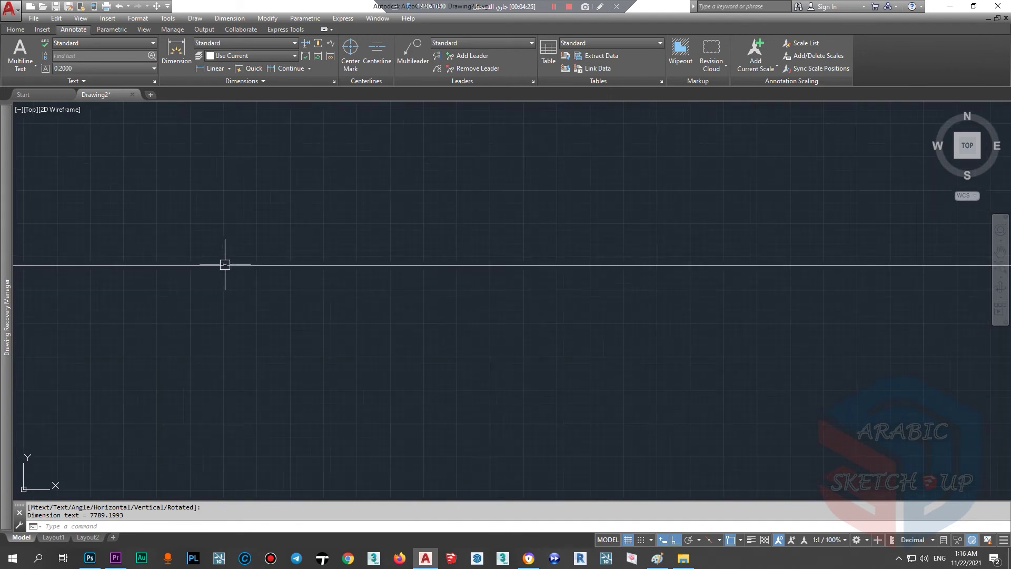
{"action": "scroll", "coordinate": [221, 267], "scroll_direction": "down", "scroll_amount": 3}
{"action": "scroll", "coordinate": [207, 280], "scroll_direction": "up", "scroll_amount": 5}
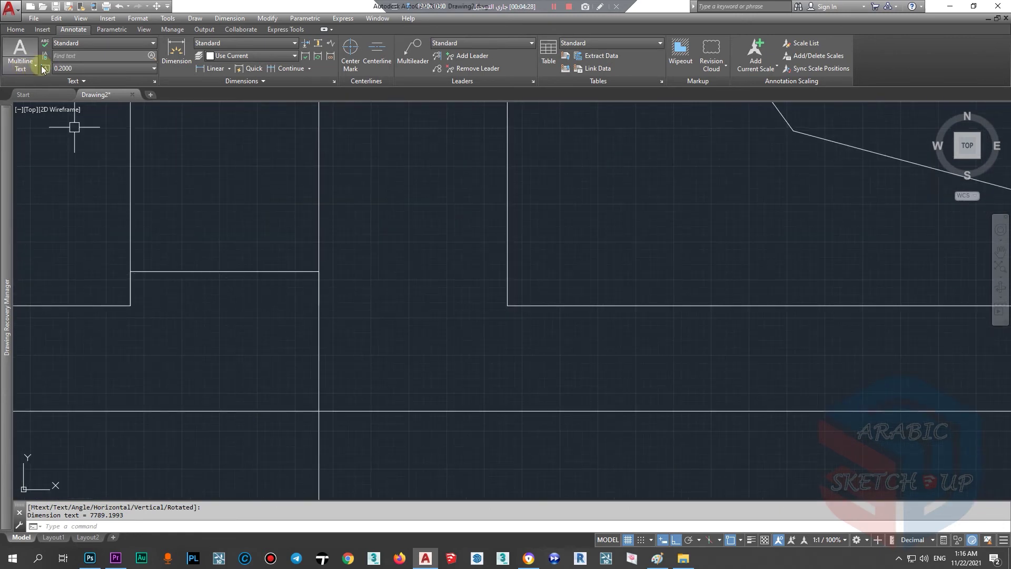
Dimension the distance between the brackets with a linear dimension reading 7789.1993
{"action": "left_click", "coordinate": [213, 68]}
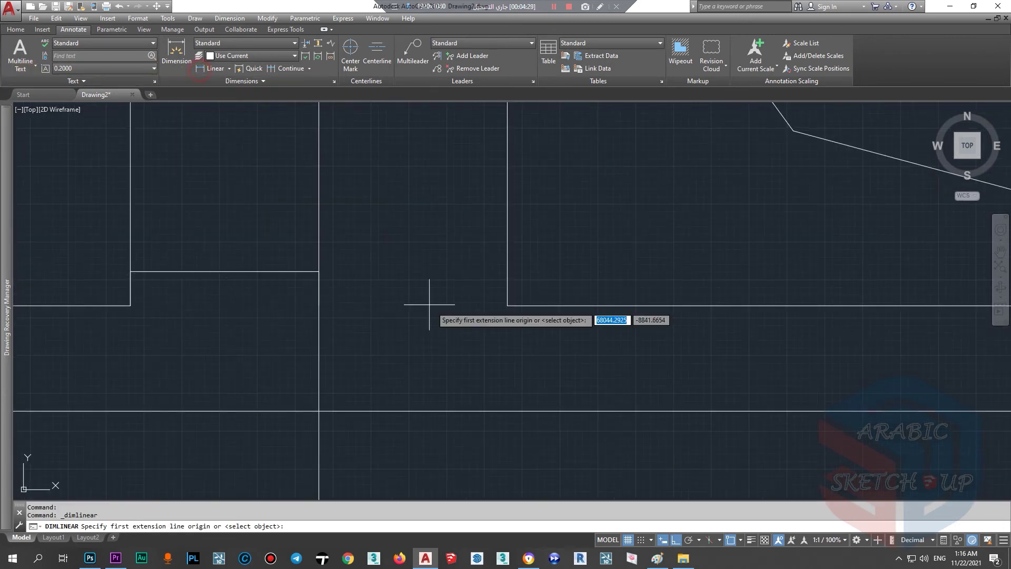
{"action": "left_click", "coordinate": [505, 301]}
{"action": "key", "text": "Escape"}
{"action": "key", "text": "Return"}
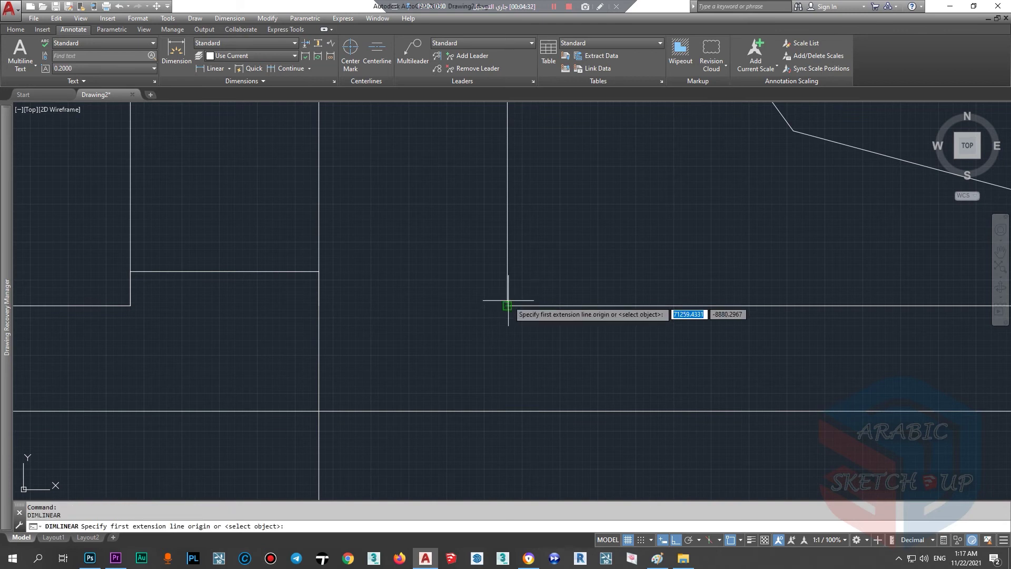
{"action": "left_click", "coordinate": [507, 305]}
{"action": "left_click", "coordinate": [319, 304]}
{"action": "left_click", "coordinate": [328, 272]}
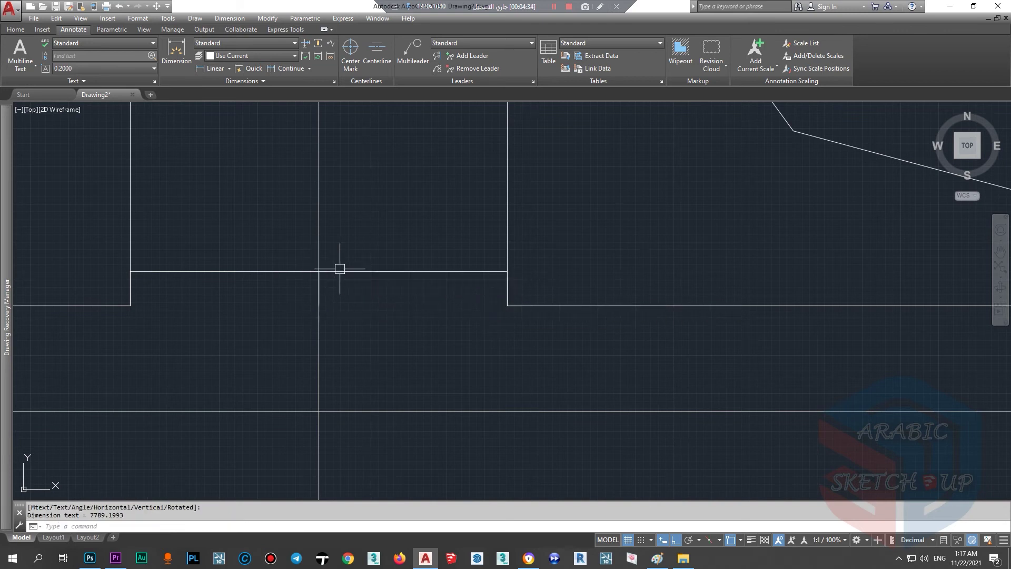
Zoom and pan to inspect the new dimension and the bracket outlines
{"action": "scroll", "coordinate": [506, 283], "scroll_direction": "up", "scroll_amount": 5}
{"action": "scroll", "coordinate": [671, 279], "scroll_direction": "up", "scroll_amount": 3}
{"action": "scroll", "coordinate": [486, 309], "scroll_direction": "down", "scroll_amount": 3}
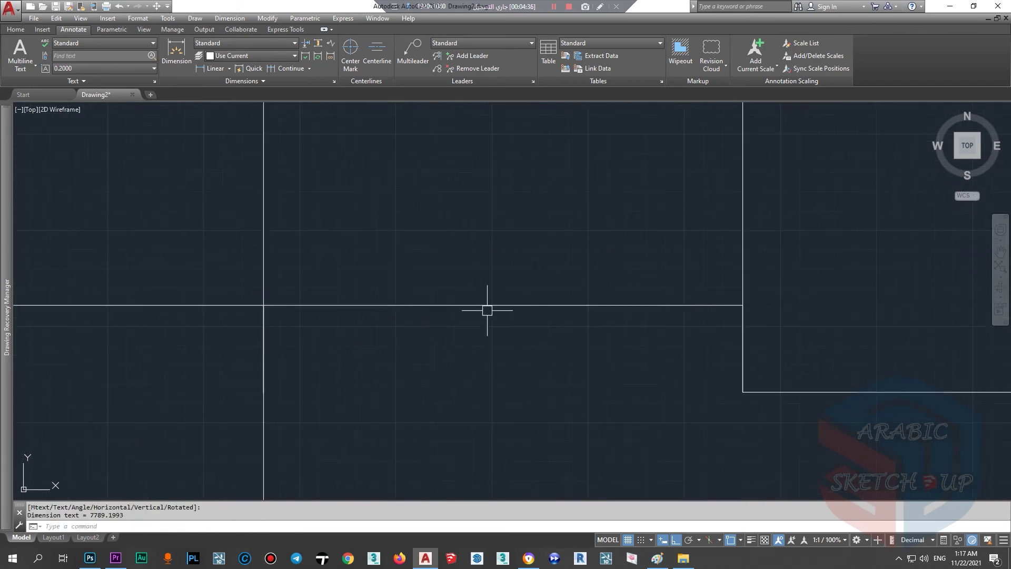
{"action": "scroll", "coordinate": [594, 289], "scroll_direction": "up", "scroll_amount": 3}
{"action": "scroll", "coordinate": [336, 282], "scroll_direction": "up", "scroll_amount": 1}
{"action": "scroll", "coordinate": [337, 283], "scroll_direction": "up", "scroll_amount": 2}
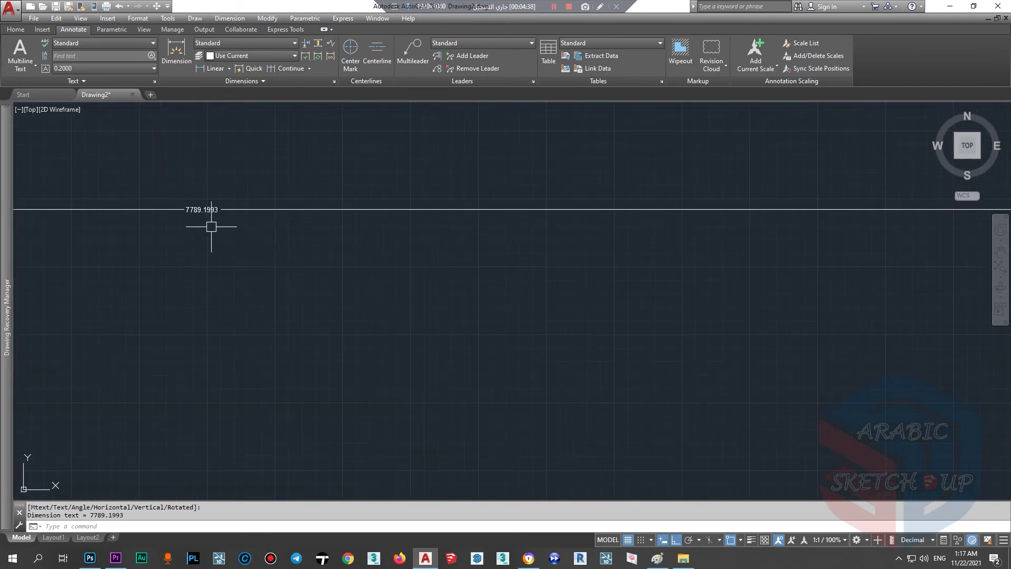
{"action": "scroll", "coordinate": [170, 202], "scroll_direction": "up", "scroll_amount": 4}
{"action": "scroll", "coordinate": [643, 285], "scroll_direction": "down", "scroll_amount": 5}
{"action": "scroll", "coordinate": [709, 316], "scroll_direction": "down", "scroll_amount": 2}
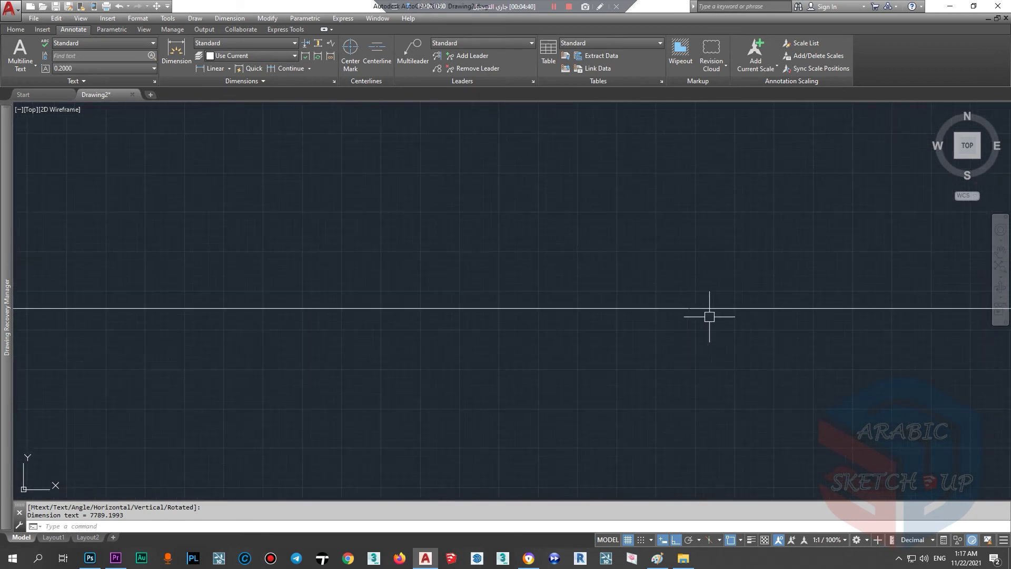
{"action": "scroll", "coordinate": [718, 318], "scroll_direction": "up", "scroll_amount": 3}
{"action": "scroll", "coordinate": [605, 323], "scroll_direction": "down", "scroll_amount": 1}
{"action": "scroll", "coordinate": [605, 323], "scroll_direction": "up", "scroll_amount": 5}
{"action": "scroll", "coordinate": [662, 298], "scroll_direction": "up", "scroll_amount": 2}
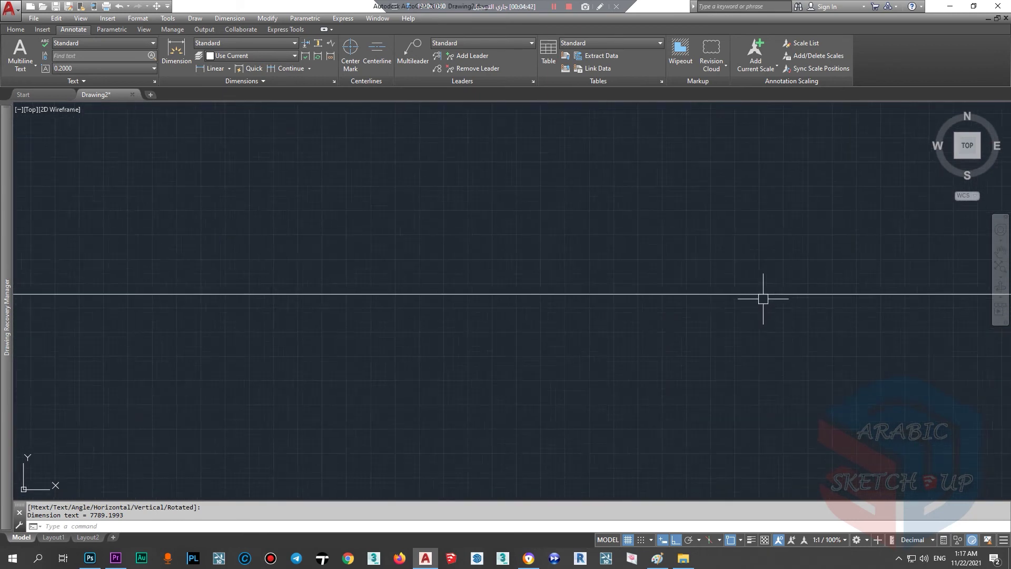
{"action": "scroll", "coordinate": [529, 296], "scroll_direction": "up", "scroll_amount": 2}
{"action": "scroll", "coordinate": [531, 295], "scroll_direction": "down", "scroll_amount": 2}
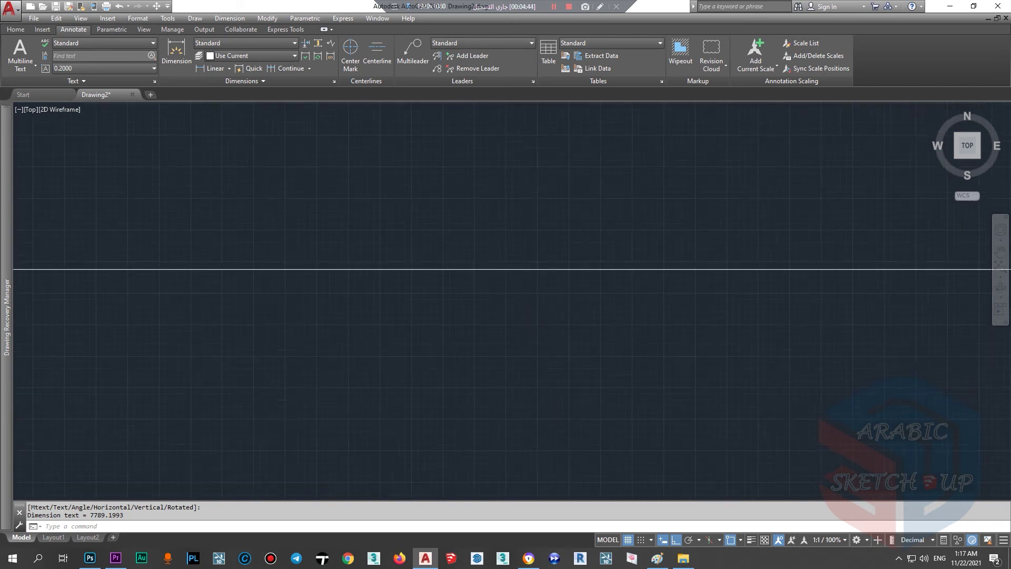
{"action": "scroll", "coordinate": [474, 292], "scroll_direction": "down", "scroll_amount": 1}
{"action": "scroll", "coordinate": [392, 288], "scroll_direction": "down", "scroll_amount": 1}
{"action": "scroll", "coordinate": [379, 287], "scroll_direction": "down", "scroll_amount": 3}
{"action": "scroll", "coordinate": [379, 286], "scroll_direction": "up", "scroll_amount": 3}
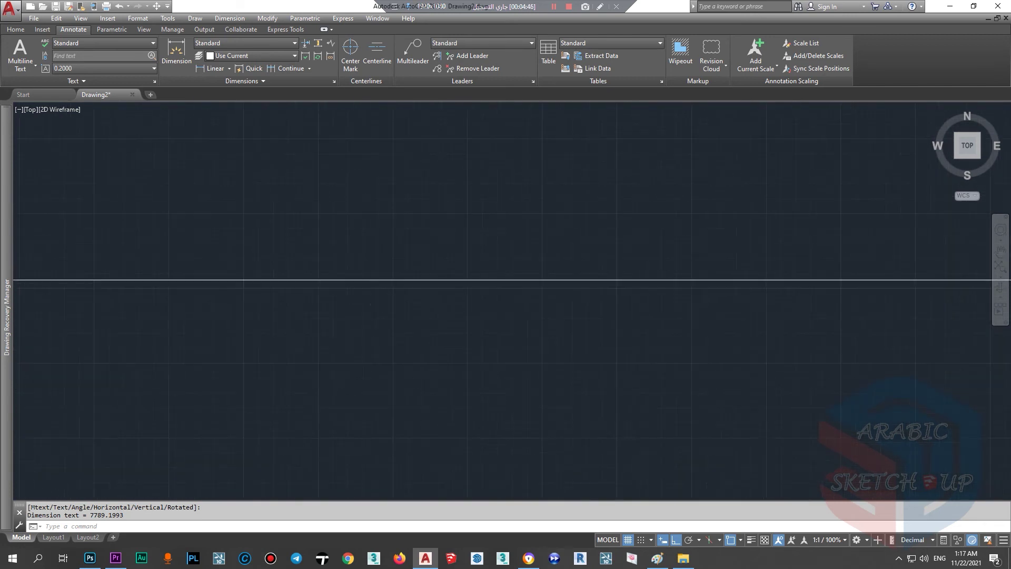
{"action": "scroll", "coordinate": [411, 266], "scroll_direction": "up", "scroll_amount": 1}
{"action": "scroll", "coordinate": [438, 209], "scroll_direction": "up", "scroll_amount": 2}
{"action": "scroll", "coordinate": [471, 295], "scroll_direction": "down", "scroll_amount": 2}
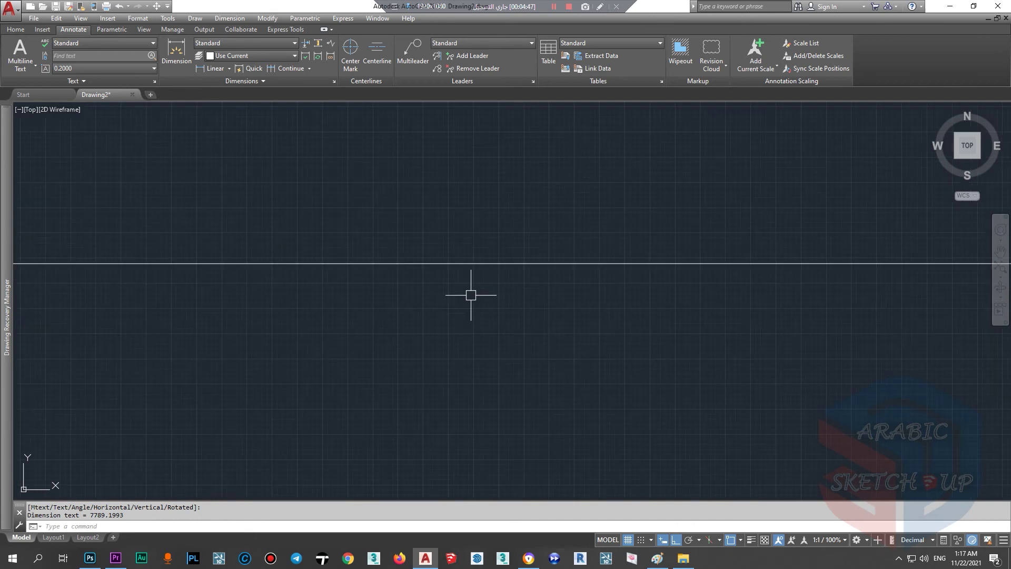
{"action": "middle_click_drag", "start_coordinate": [325, 293], "coordinate": [429, 244]}
{"action": "scroll", "coordinate": [406, 258], "scroll_direction": "down", "scroll_amount": 2}
{"action": "scroll", "coordinate": [381, 274], "scroll_direction": "down", "scroll_amount": 1}
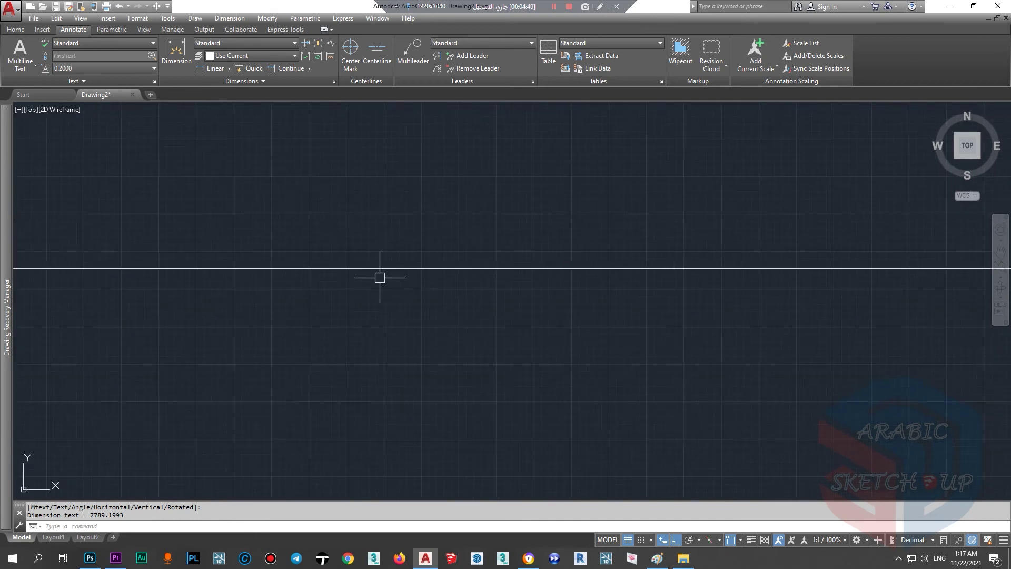
{"action": "scroll", "coordinate": [369, 282], "scroll_direction": "down", "scroll_amount": 2}
{"action": "scroll", "coordinate": [366, 286], "scroll_direction": "up", "scroll_amount": 4}
{"action": "left_click", "coordinate": [255, 323]}
Finish a window selection of the lines, then cancel it
{"action": "scroll", "coordinate": [300, 283], "scroll_direction": "up", "scroll_amount": 2}
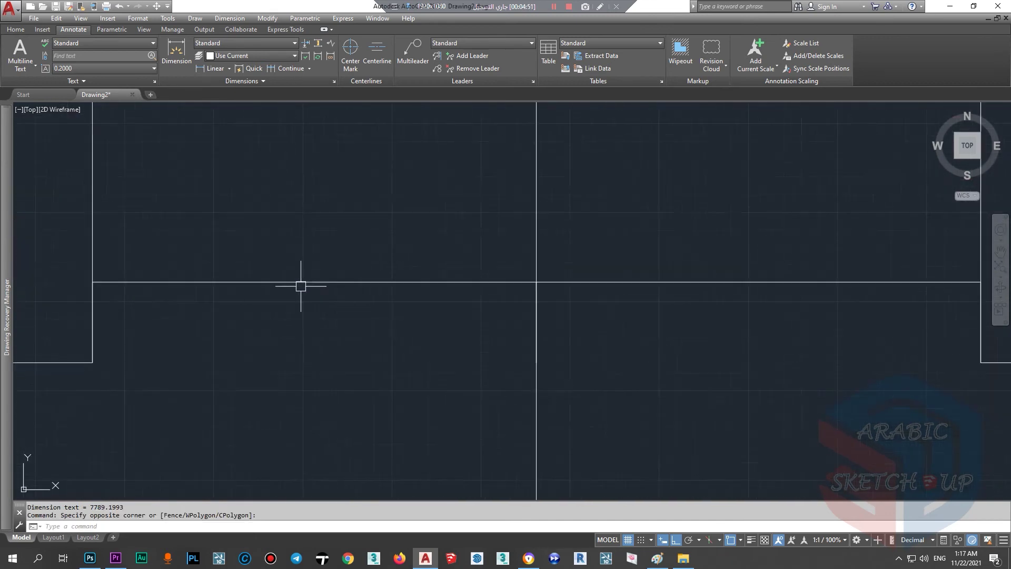
{"action": "scroll", "coordinate": [305, 279], "scroll_direction": "up", "scroll_amount": 2}
{"action": "left_click", "coordinate": [306, 279]}
{"action": "scroll", "coordinate": [343, 278], "scroll_direction": "up", "scroll_amount": 2}
{"action": "scroll", "coordinate": [327, 232], "scroll_direction": "up", "scroll_amount": 2}
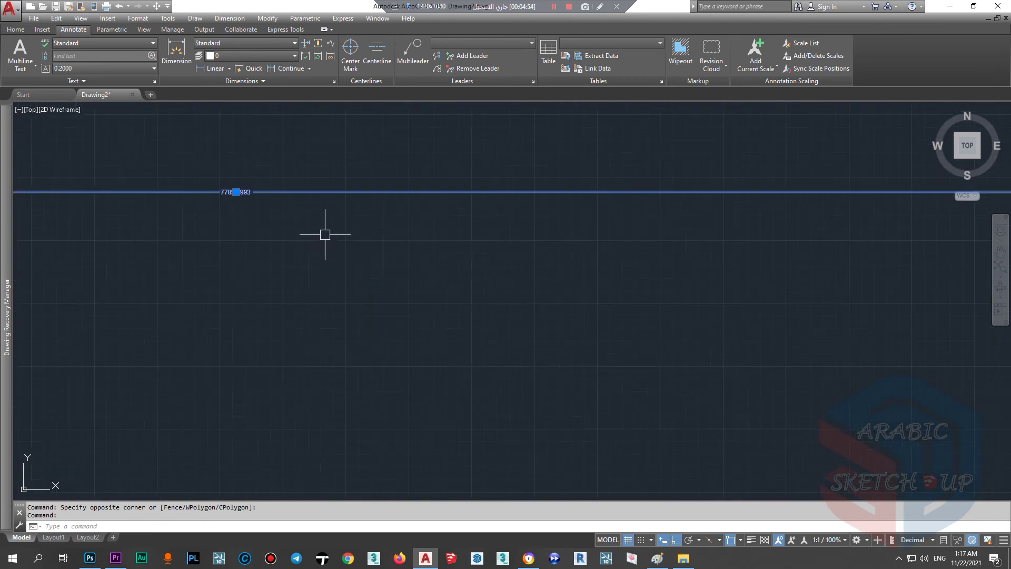
{"action": "key", "text": "Escape"}
Window-select the stray short line and delete it
{"action": "scroll", "coordinate": [237, 195], "scroll_direction": "up", "scroll_amount": 2}
{"action": "scroll", "coordinate": [230, 230], "scroll_direction": "down", "scroll_amount": 2}
{"action": "scroll", "coordinate": [327, 270], "scroll_direction": "down", "scroll_amount": 1}
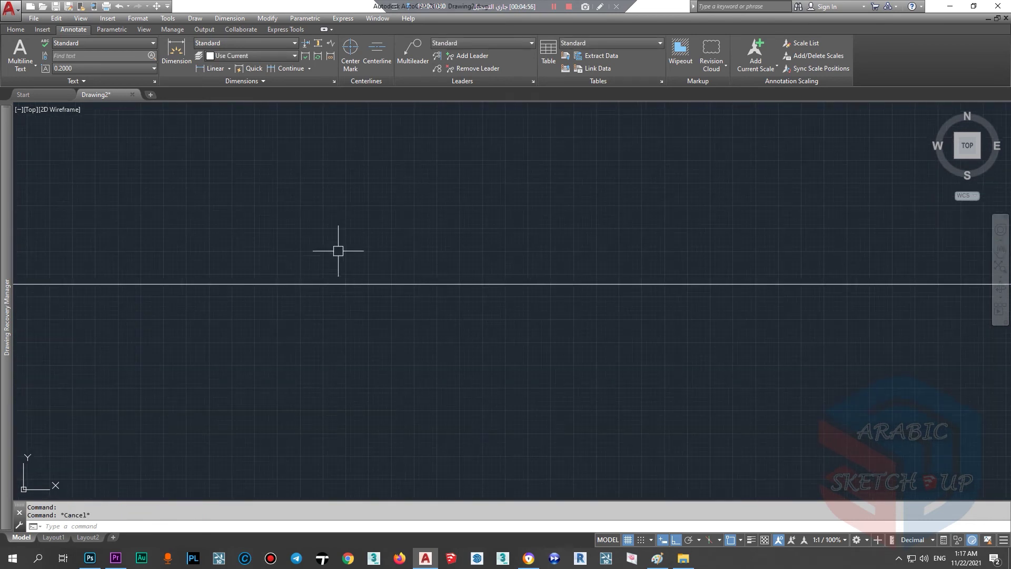
{"action": "left_click", "coordinate": [245, 339]}
{"action": "scroll", "coordinate": [272, 320], "scroll_direction": "down", "scroll_amount": 2}
{"action": "left_click", "coordinate": [350, 323]}
{"action": "scroll", "coordinate": [368, 323], "scroll_direction": "down", "scroll_amount": 2}
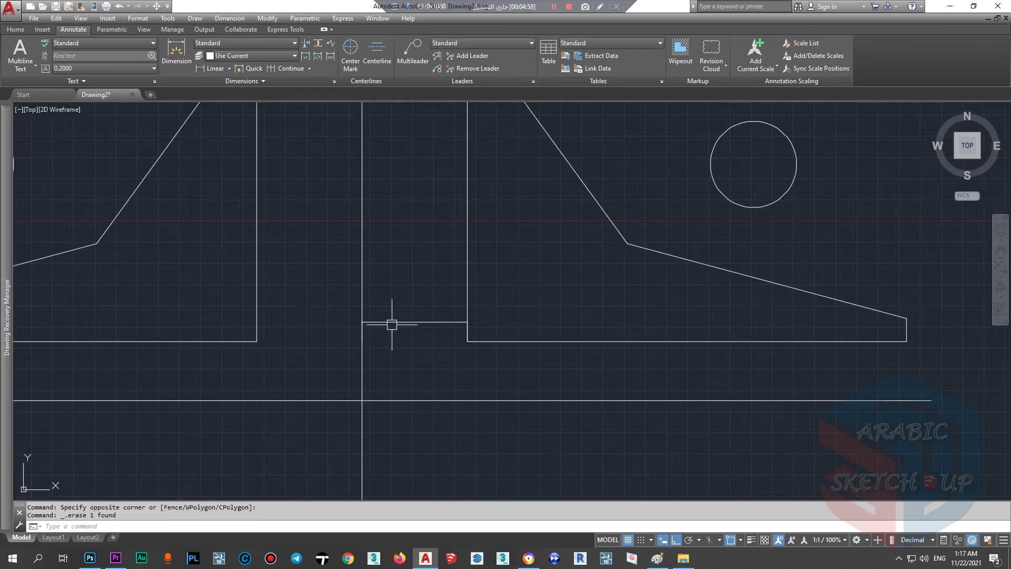
{"action": "left_click", "coordinate": [391, 322]}
{"action": "key", "text": "Delete"}
{"action": "scroll", "coordinate": [387, 324], "scroll_direction": "down", "scroll_amount": 3}
{"action": "scroll", "coordinate": [379, 323], "scroll_direction": "up", "scroll_amount": 4}
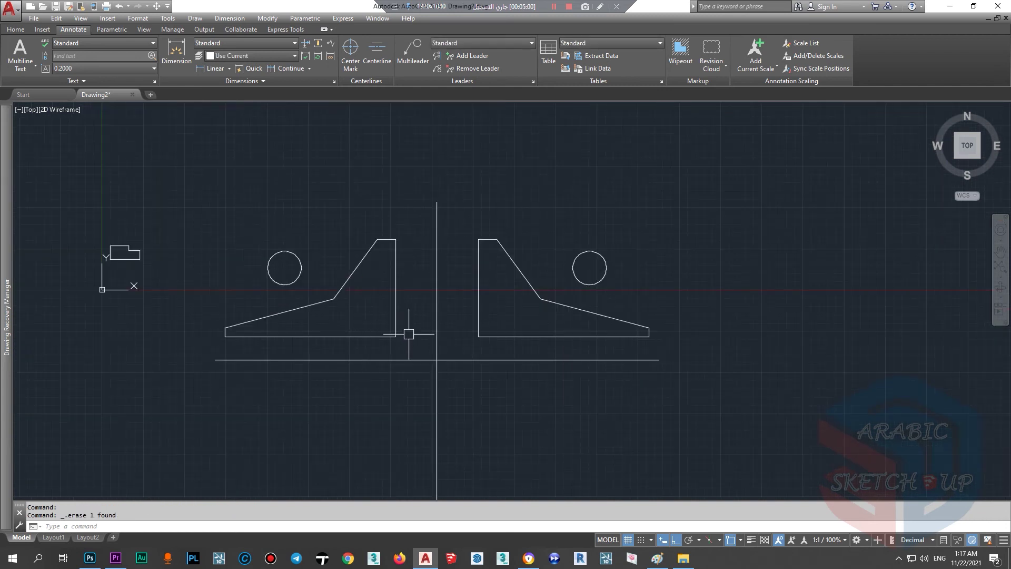
Crossing-select the right and left bracket profiles with their circles, then switch to the Paint sketch
{"action": "left_click", "coordinate": [668, 221]}
{"action": "left_click", "coordinate": [510, 338]}
{"action": "left_click", "coordinate": [418, 204]}
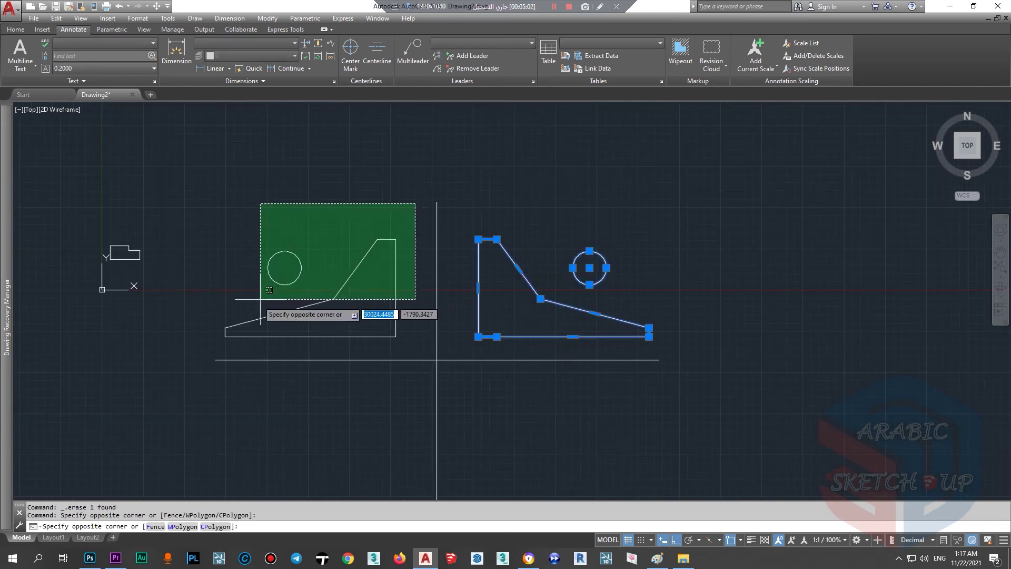
{"action": "left_click", "coordinate": [260, 326]}
{"action": "scroll", "coordinate": [440, 248], "scroll_direction": "down", "scroll_amount": 4}
{"action": "scroll", "coordinate": [448, 269], "scroll_direction": "up", "scroll_amount": 2}
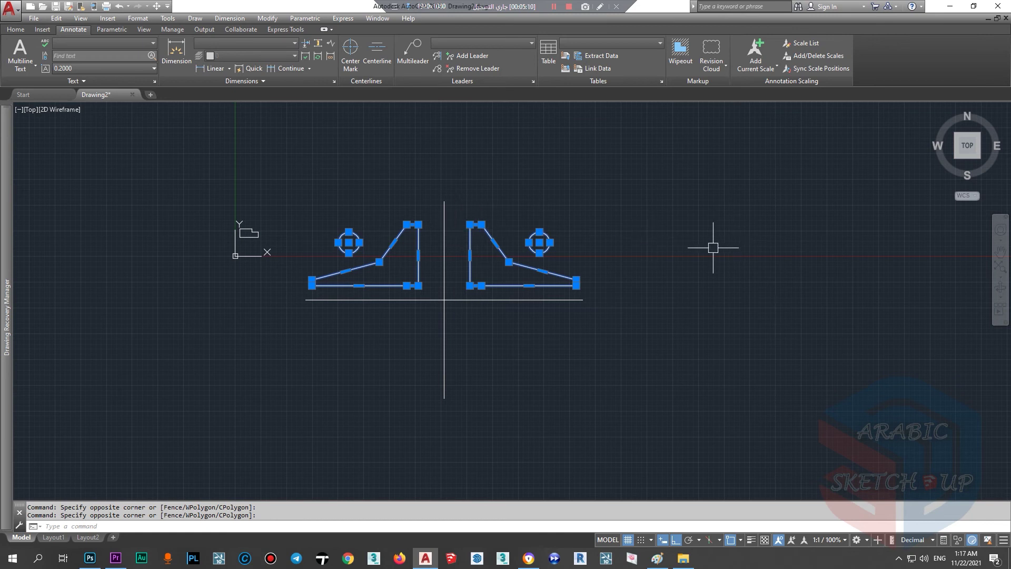
{"action": "left_click", "coordinate": [666, 564]}
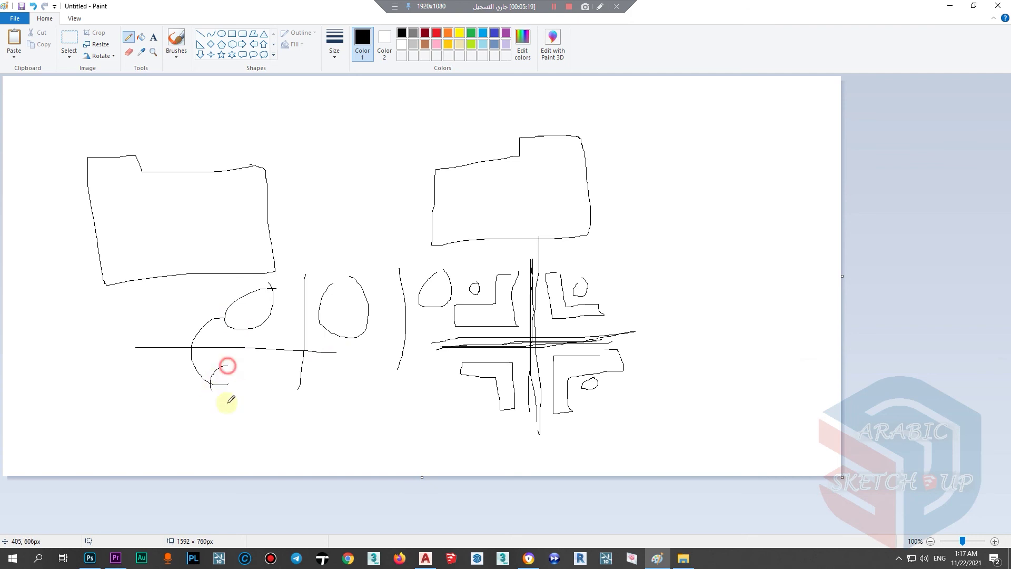
Mirror both selected brackets and circles below the horizontal centerline, keeping the originals
{"action": "left_click", "coordinate": [950, 6]}
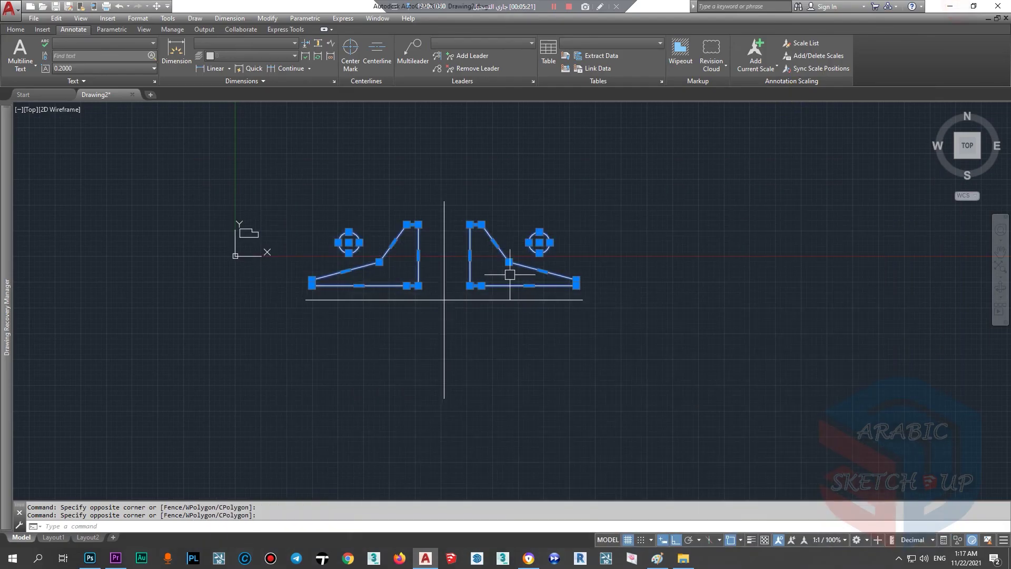
{"action": "scroll", "coordinate": [447, 279], "scroll_direction": "up", "scroll_amount": 2}
{"action": "left_click", "coordinate": [15, 30]}
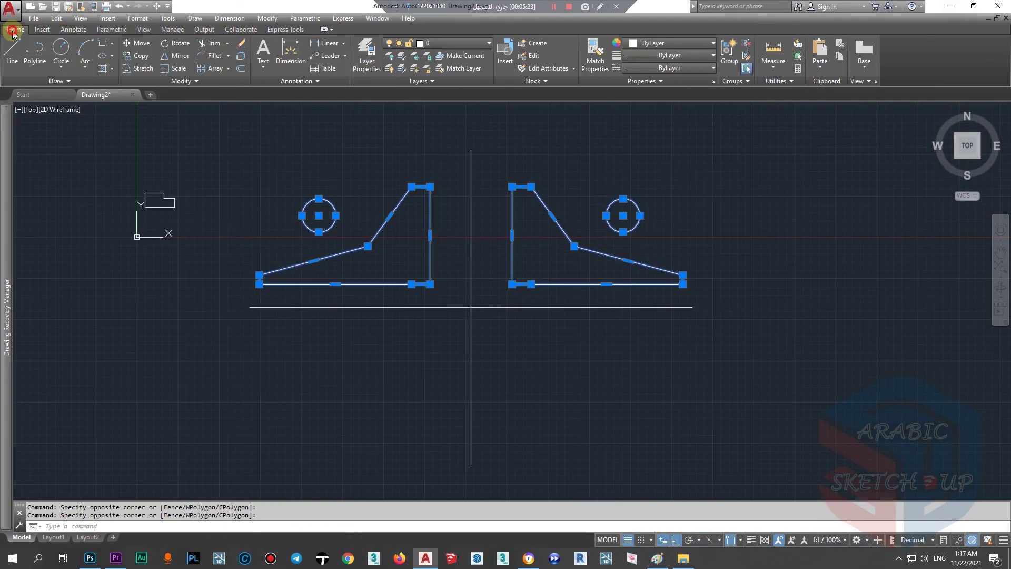
{"action": "left_click", "coordinate": [163, 57]}
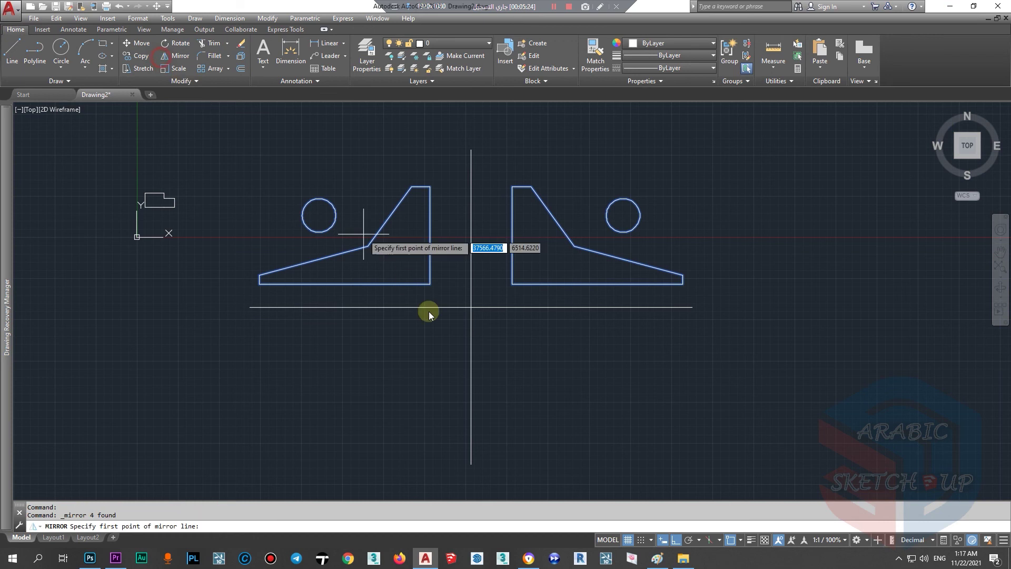
{"action": "left_click", "coordinate": [470, 307]}
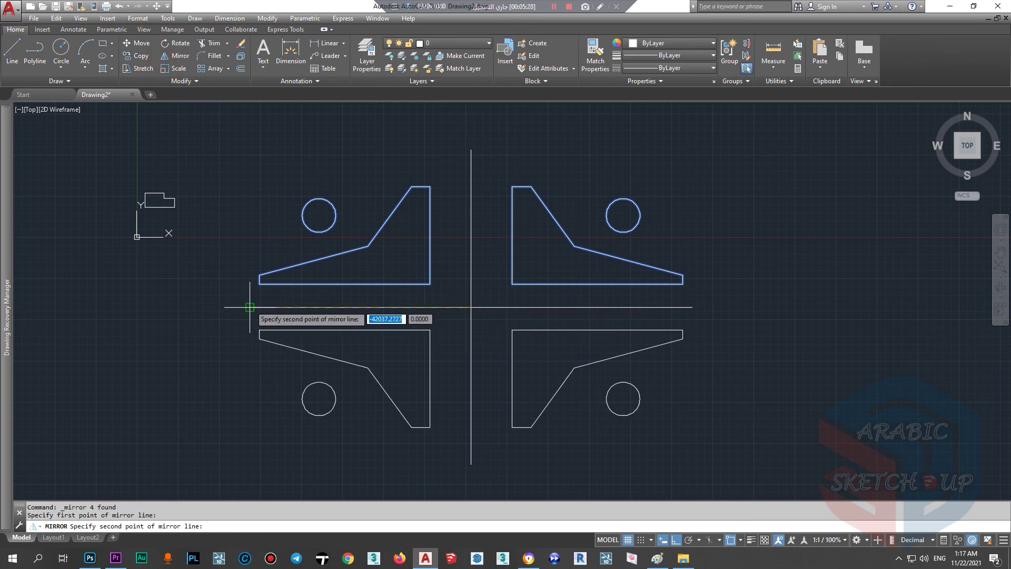
{"action": "scroll", "coordinate": [473, 307], "scroll_direction": "up", "scroll_amount": 4}
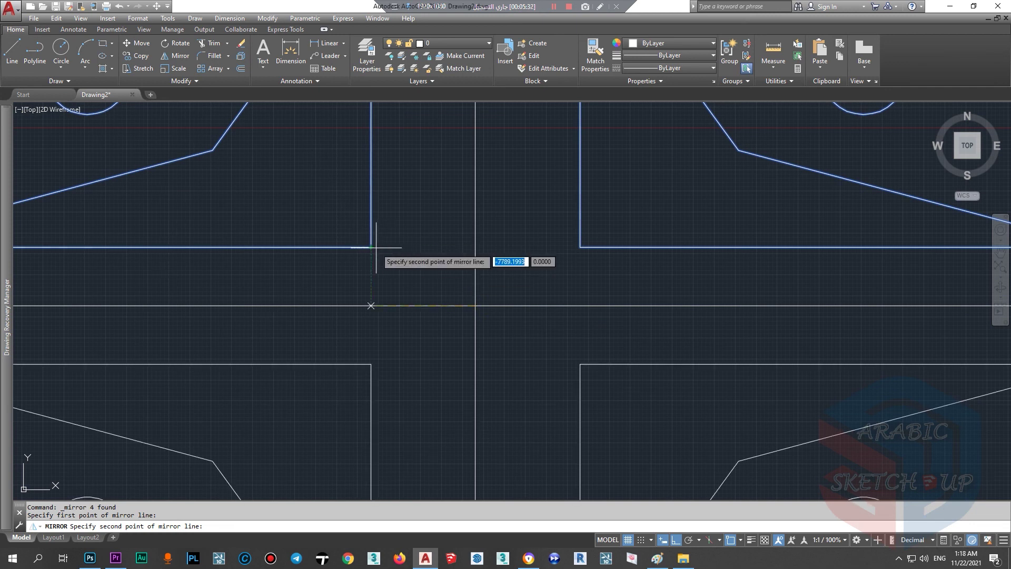
{"action": "scroll", "coordinate": [370, 247], "scroll_direction": "down", "scroll_amount": 2}
{"action": "scroll", "coordinate": [400, 258], "scroll_direction": "down", "scroll_amount": 2}
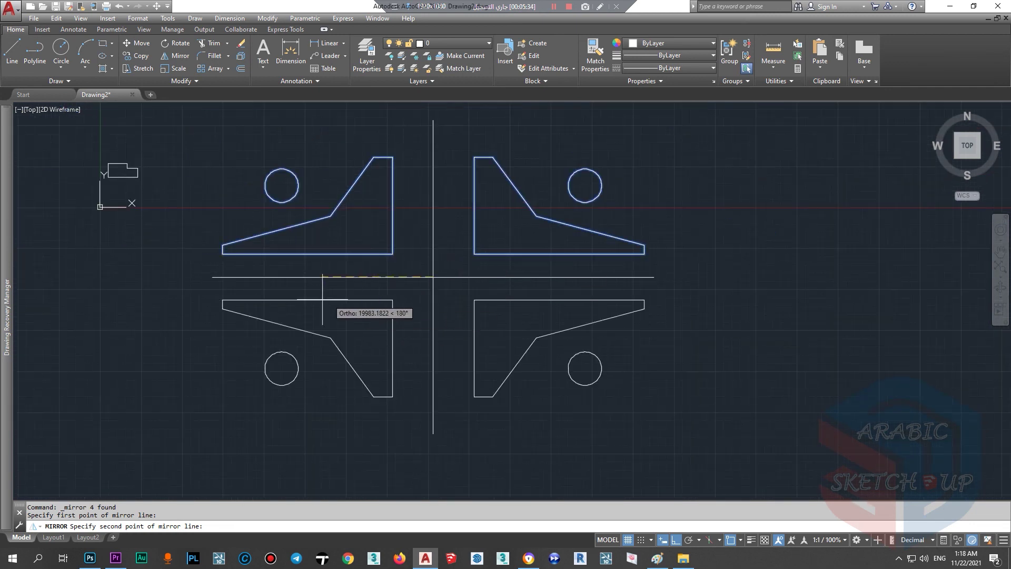
{"action": "left_click", "coordinate": [128, 307]}
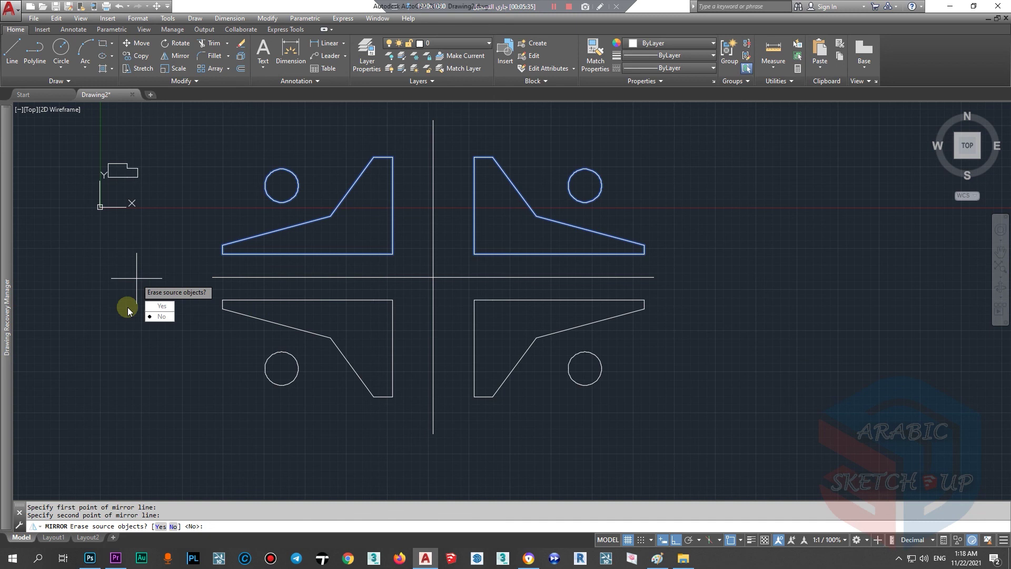
{"action": "left_click", "coordinate": [158, 317]}
{"action": "scroll", "coordinate": [489, 255], "scroll_direction": "down", "scroll_amount": 2}
{"action": "scroll", "coordinate": [474, 233], "scroll_direction": "up", "scroll_amount": 4}
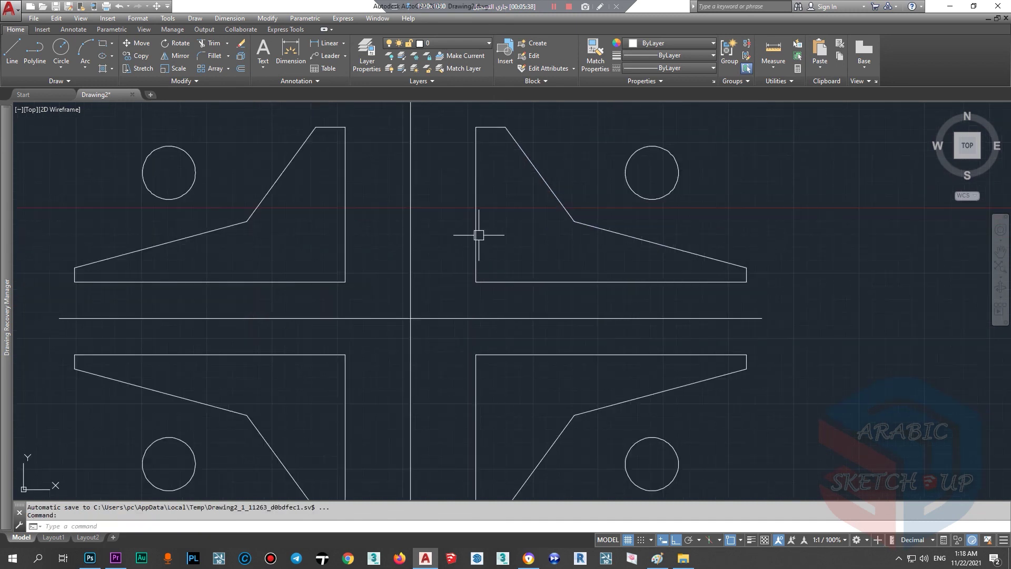
{"action": "scroll", "coordinate": [443, 251], "scroll_direction": "down", "scroll_amount": 2}
{"action": "scroll", "coordinate": [408, 298], "scroll_direction": "up", "scroll_amount": 4}
{"action": "scroll", "coordinate": [411, 271], "scroll_direction": "down", "scroll_amount": 4}
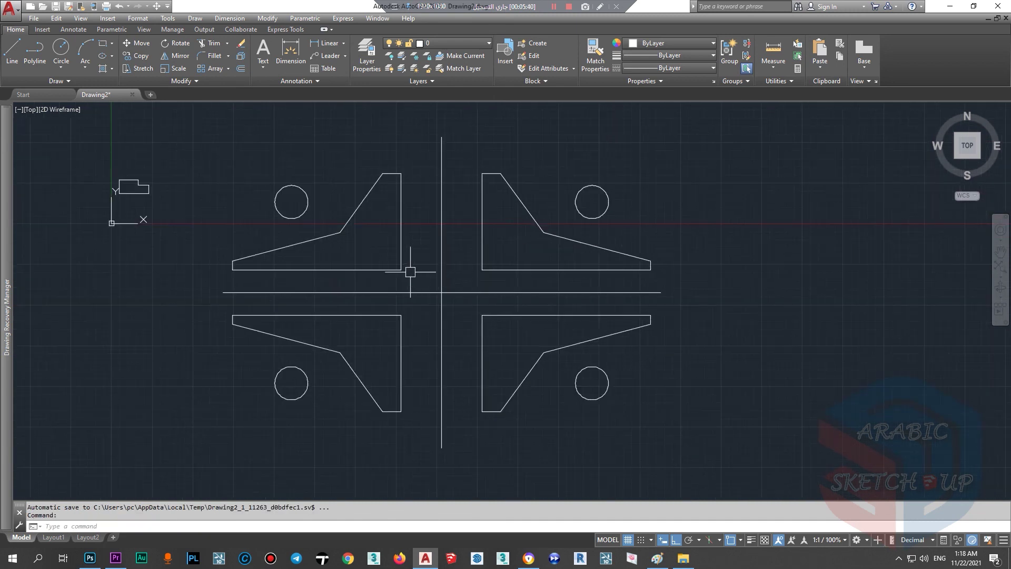
{"action": "scroll", "coordinate": [324, 312], "scroll_direction": "down", "scroll_amount": 2}
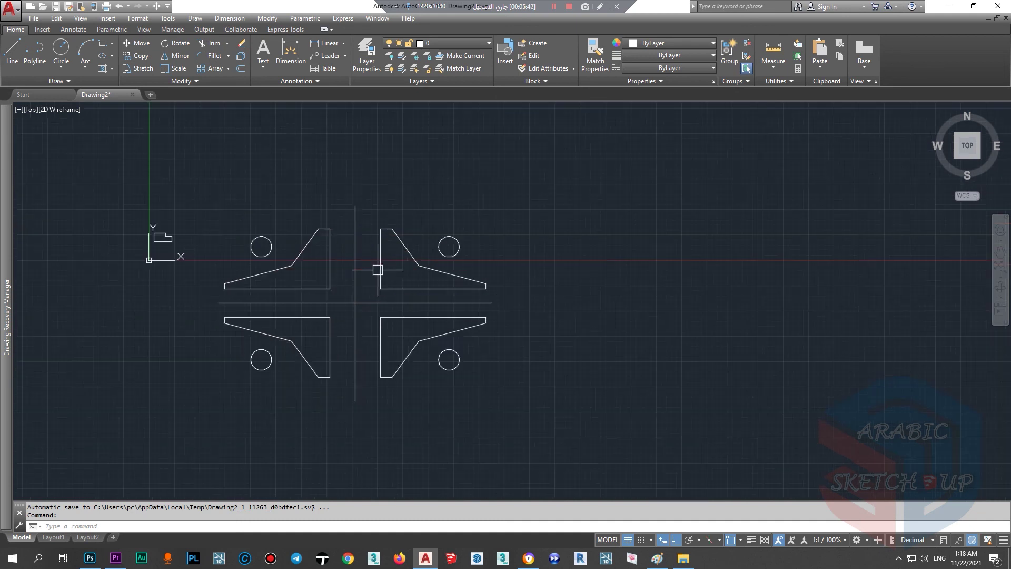
{"action": "scroll", "coordinate": [348, 290], "scroll_direction": "up", "scroll_amount": 4}
{"action": "scroll", "coordinate": [316, 289], "scroll_direction": "down", "scroll_amount": 2}
{"action": "scroll", "coordinate": [263, 289], "scroll_direction": "down", "scroll_amount": 4}
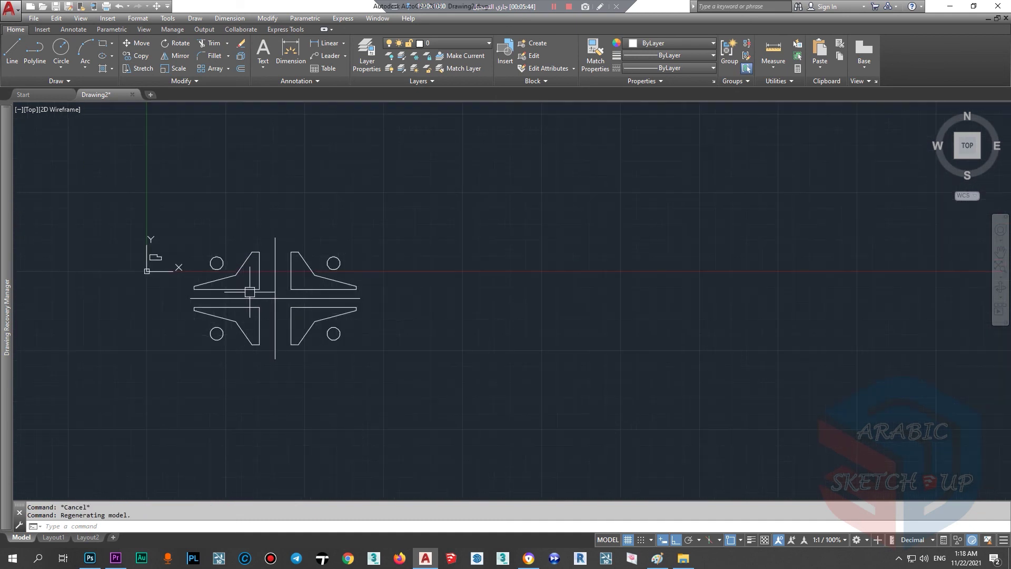
{"action": "scroll", "coordinate": [251, 289], "scroll_direction": "down", "scroll_amount": 4}
{"action": "scroll", "coordinate": [251, 289], "scroll_direction": "up", "scroll_amount": 6}
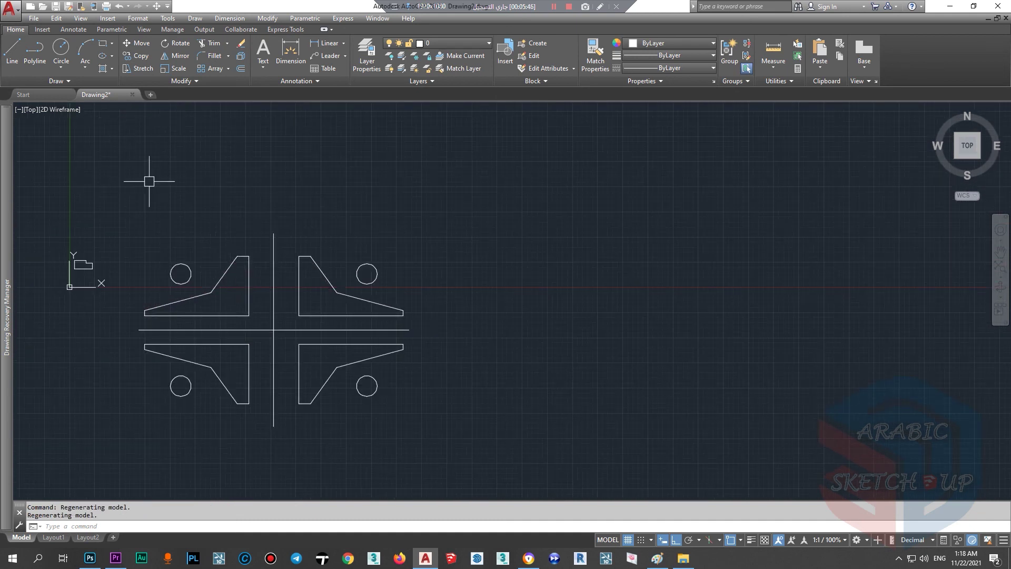
{"action": "scroll", "coordinate": [142, 211], "scroll_direction": "down", "scroll_amount": 2}
{"action": "scroll", "coordinate": [165, 271], "scroll_direction": "up", "scroll_amount": 4}
{"action": "scroll", "coordinate": [184, 279], "scroll_direction": "down", "scroll_amount": 2}
{"action": "scroll", "coordinate": [173, 279], "scroll_direction": "up", "scroll_amount": 4}
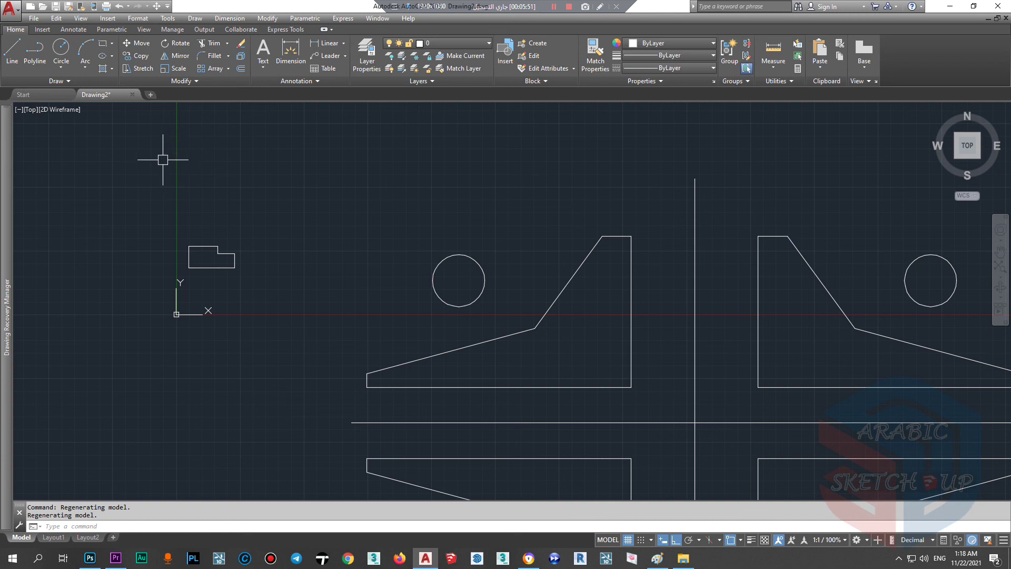
{"action": "scroll", "coordinate": [163, 159], "scroll_direction": "down", "scroll_amount": 4}
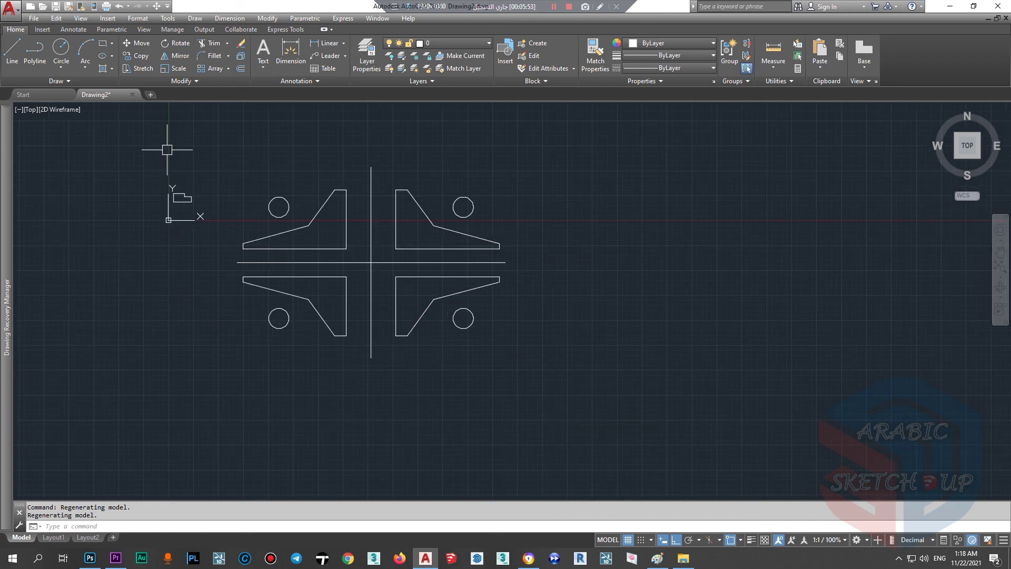